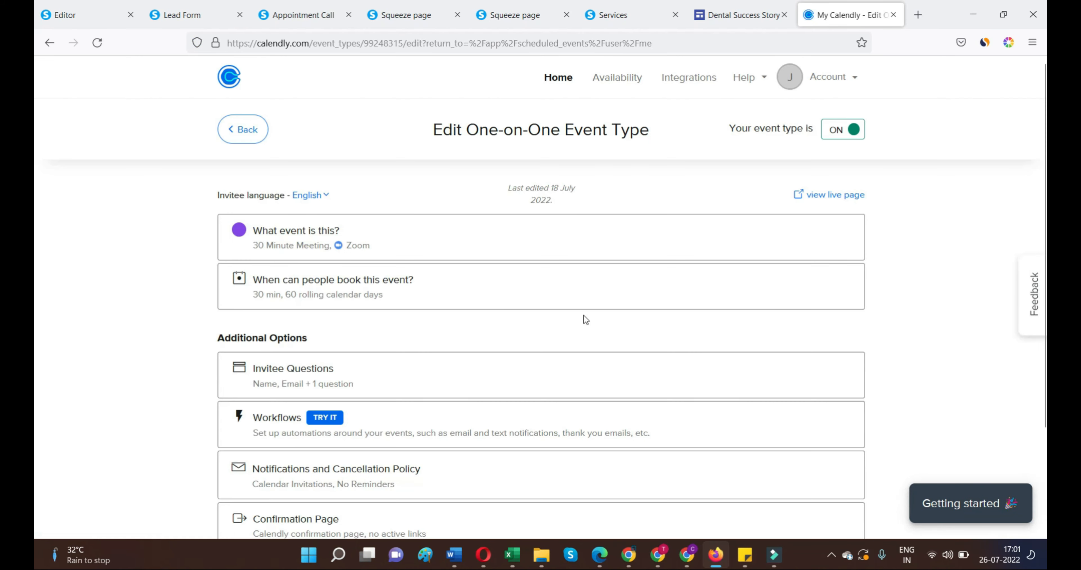
# Step: Go back to the Calendly event types and generate the Inline Embed code for adding the booking page to a website
pyautogui.click(53, 47)
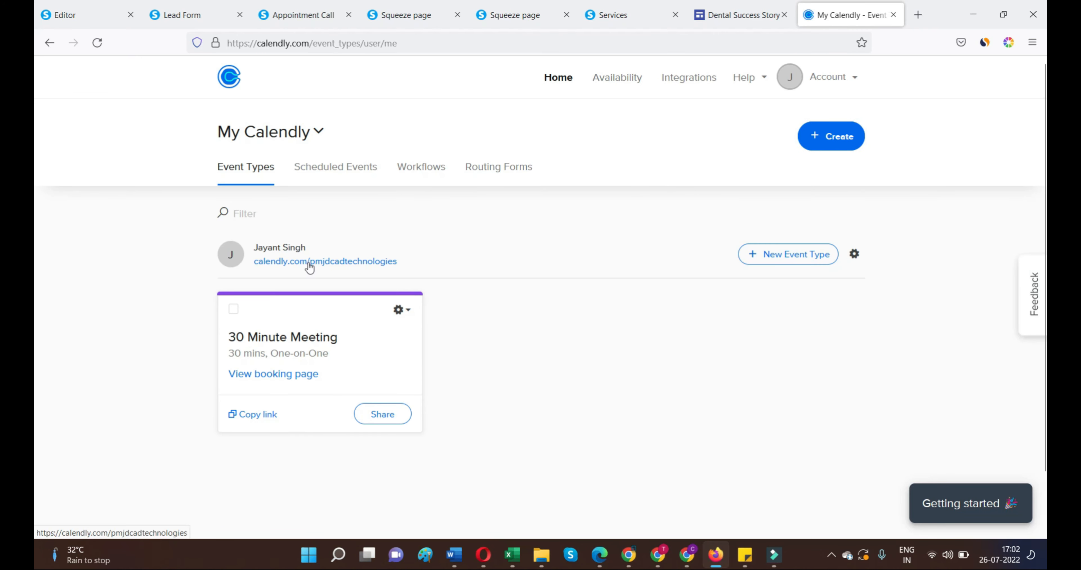
pyautogui.click(853, 256)
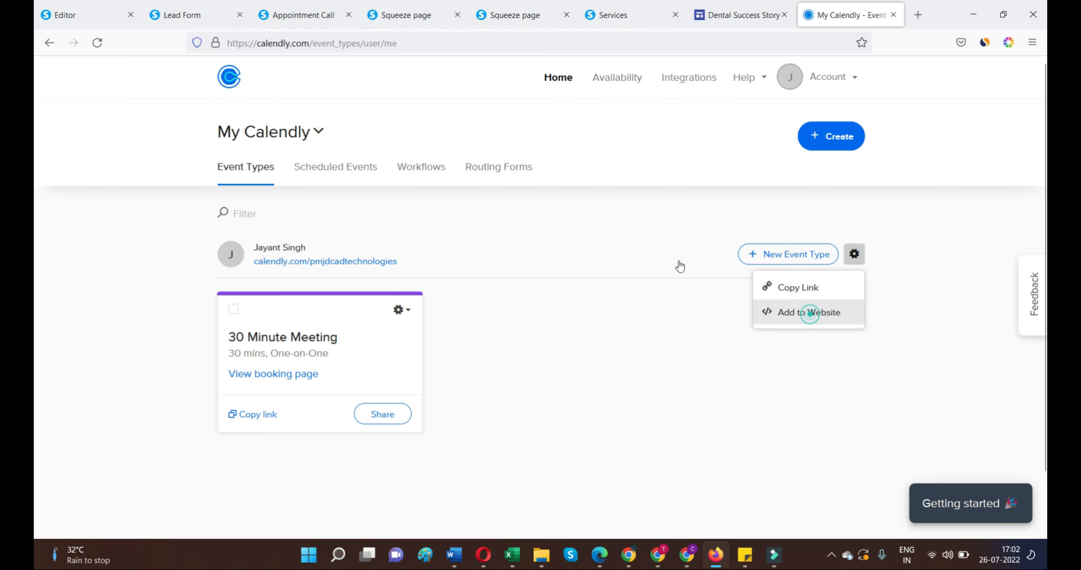
pyautogui.click(810, 313)
pyautogui.click(351, 234)
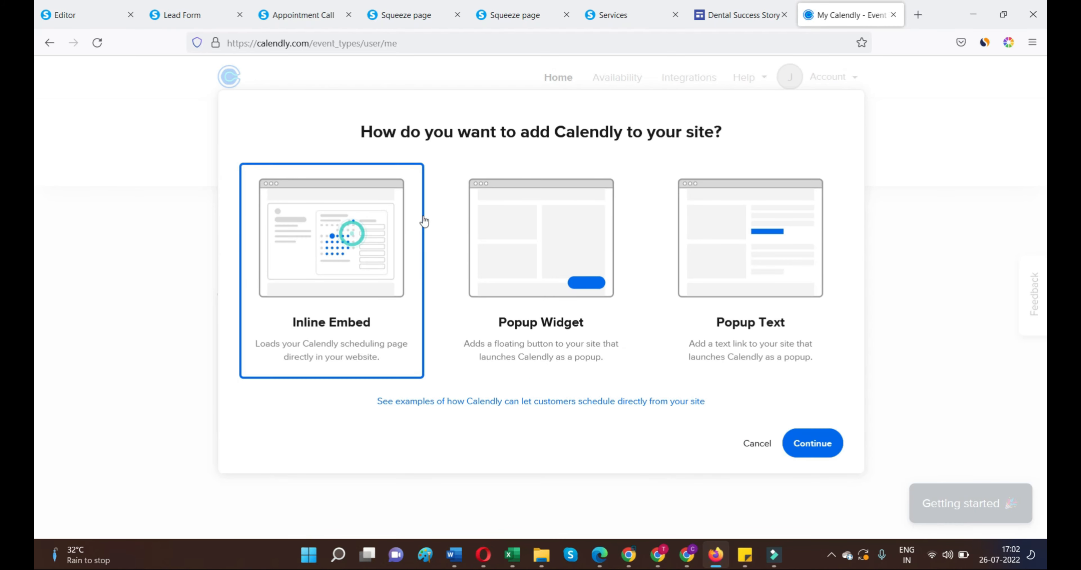
pyautogui.click(807, 448)
# Step: Copy the entire Calendly inline widget embed code
pyautogui.click(666, 221)
pyautogui.hotkey('ctrl', 'a')
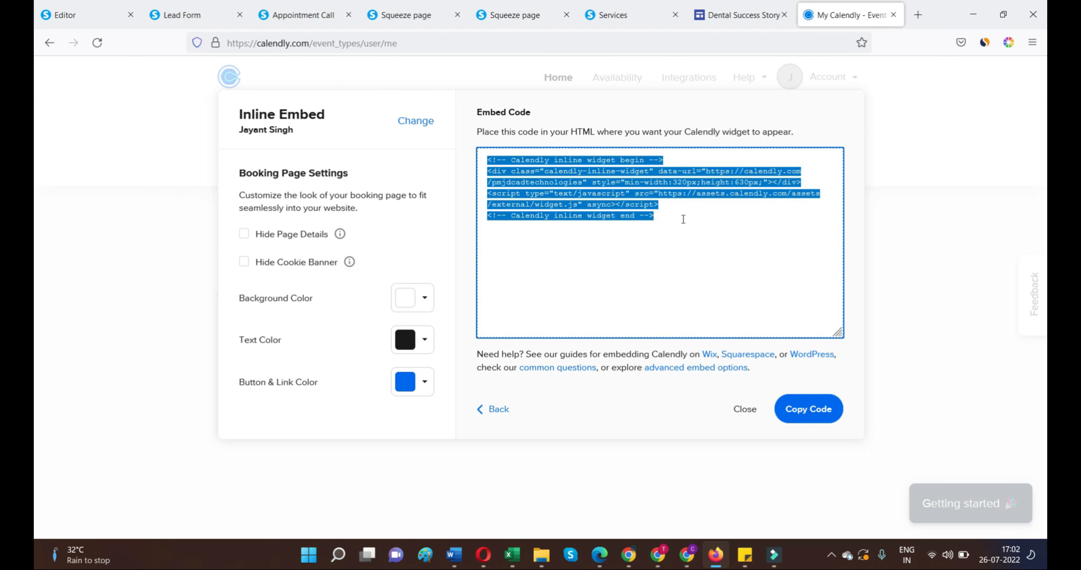
pyautogui.rightClick(613, 176)
pyautogui.click(635, 251)
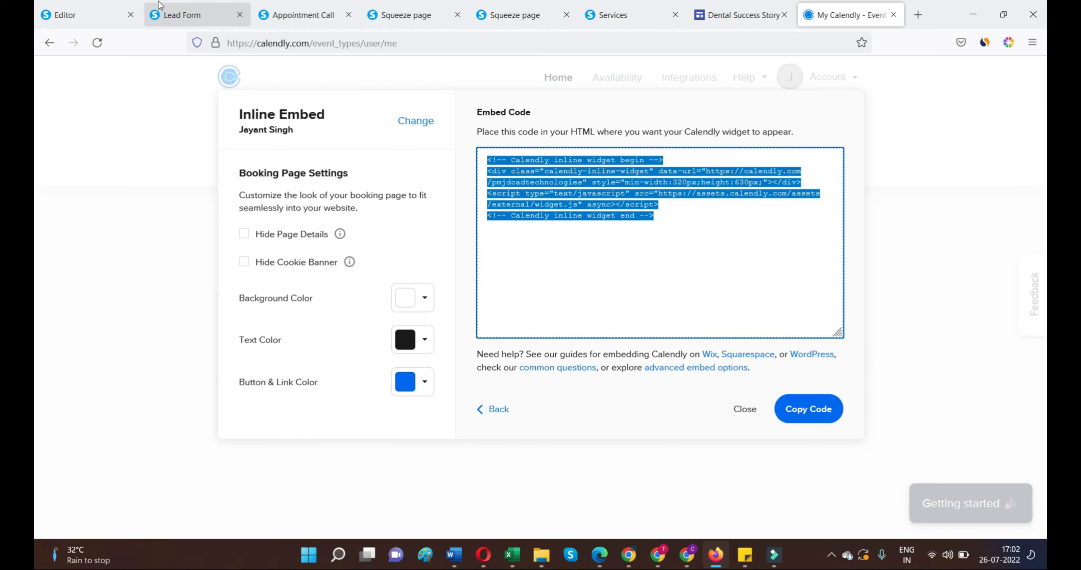
# Step: Switch to the systeme.io editor in Chrome and replace the Raw HTML element's code with the copied Calendly code, saving it
pyautogui.click(176, 12)
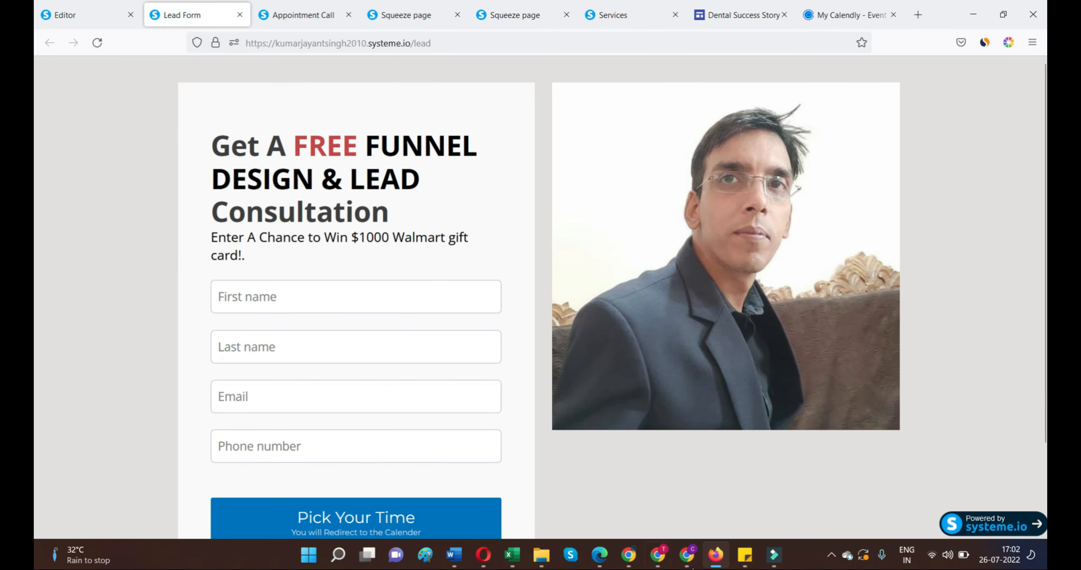
pyautogui.click(658, 555)
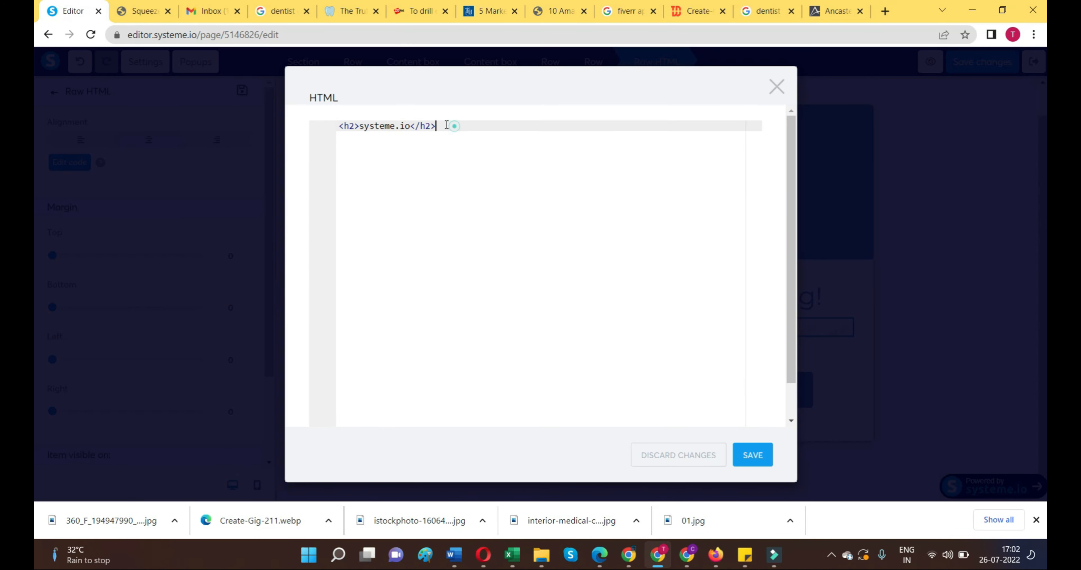
pyautogui.moveTo(455, 126); pyautogui.dragTo(284, 119)
pyautogui.hotkey('ctrl', 'v')
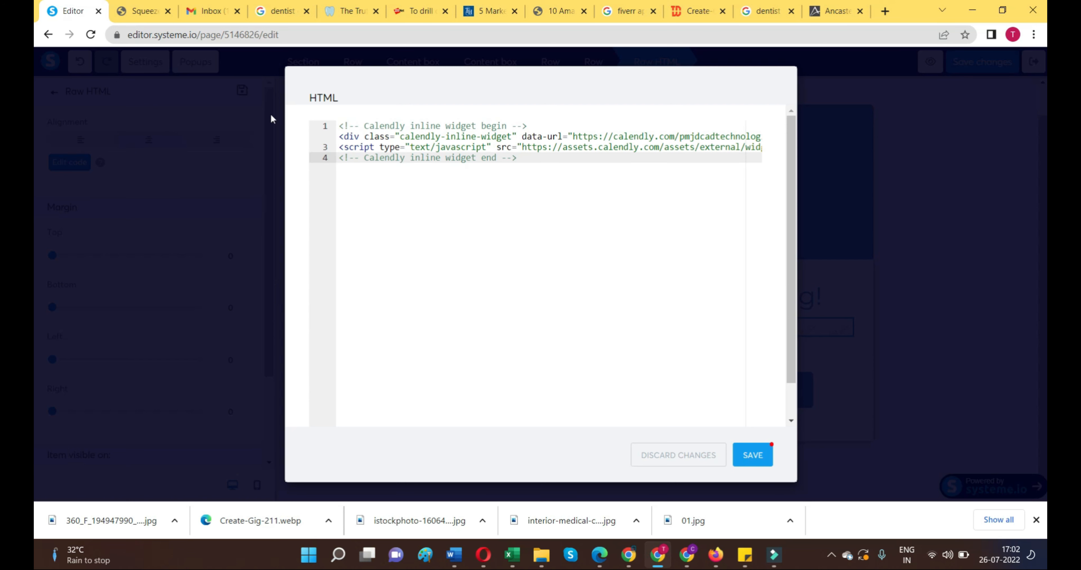
pyautogui.click(748, 455)
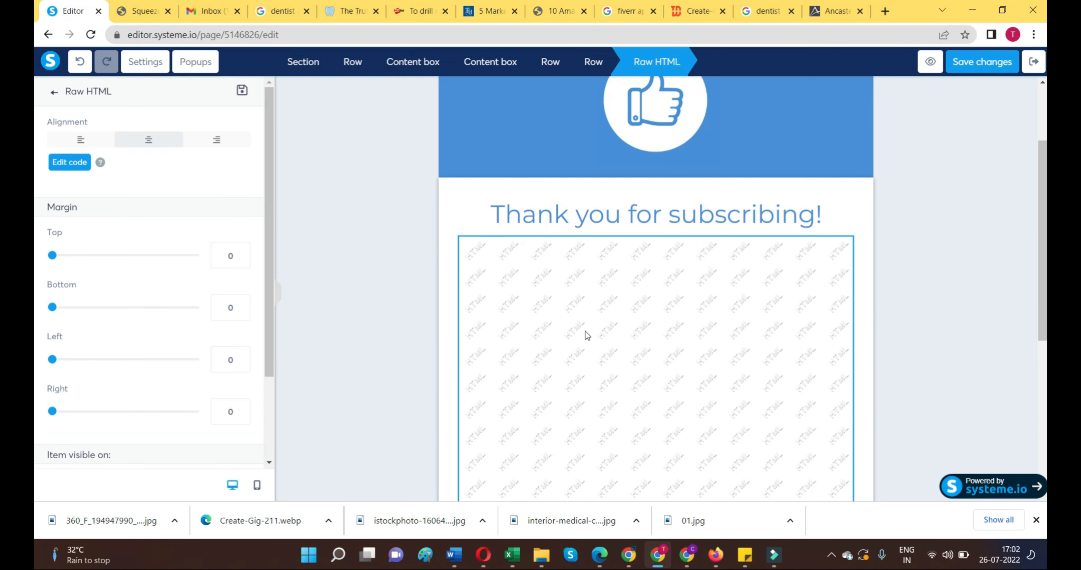
pyautogui.click(879, 294)
pyautogui.scroll(-5, 671, 300)
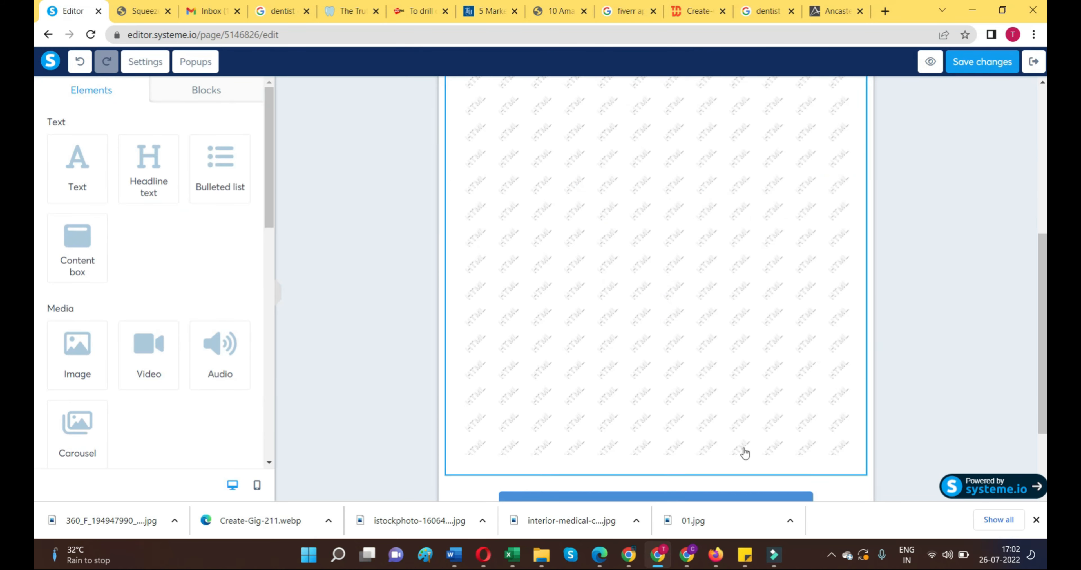
# Step: Switch to Firefox and copy the heading "Choose Your Preferred Time Below !" from the live Appointment Call page
pyautogui.click(717, 556)
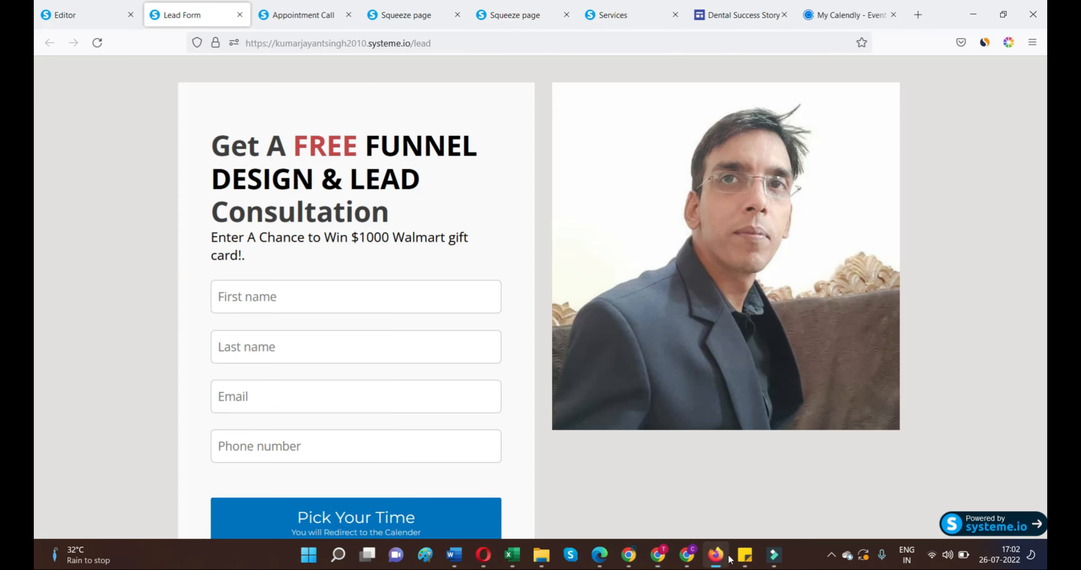
pyautogui.scroll(-3, 567, 386)
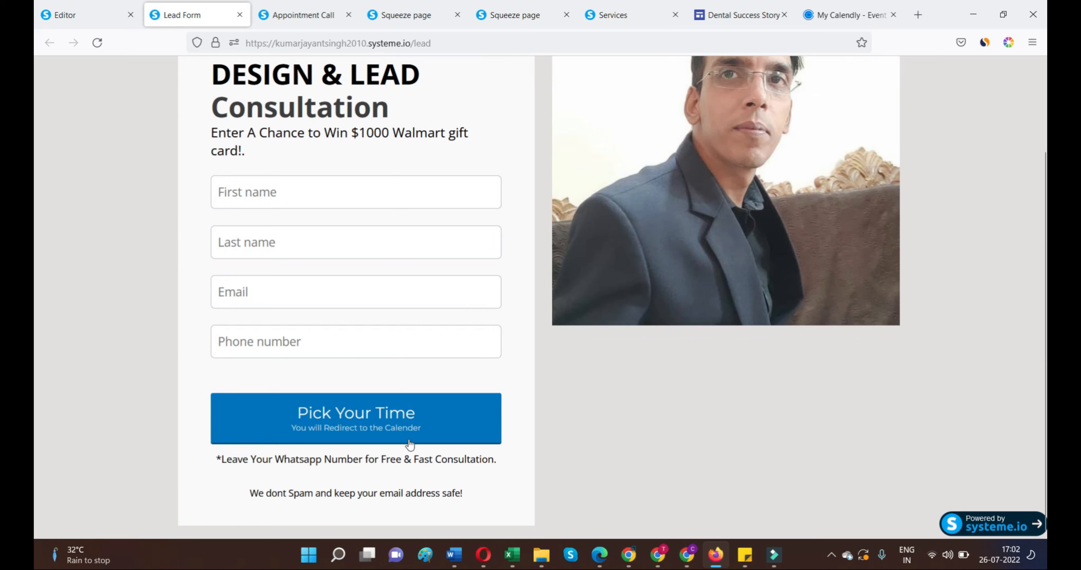
pyautogui.click(409, 420)
pyautogui.click(311, 17)
pyautogui.scroll(3, 589, 252)
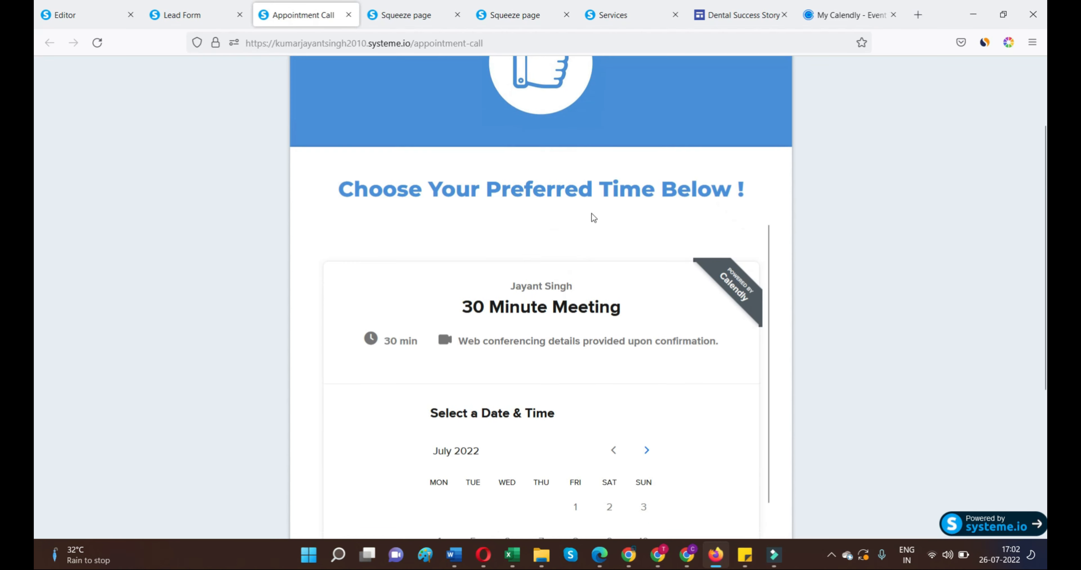
pyautogui.moveTo(323, 226); pyautogui.dragTo(750, 218)
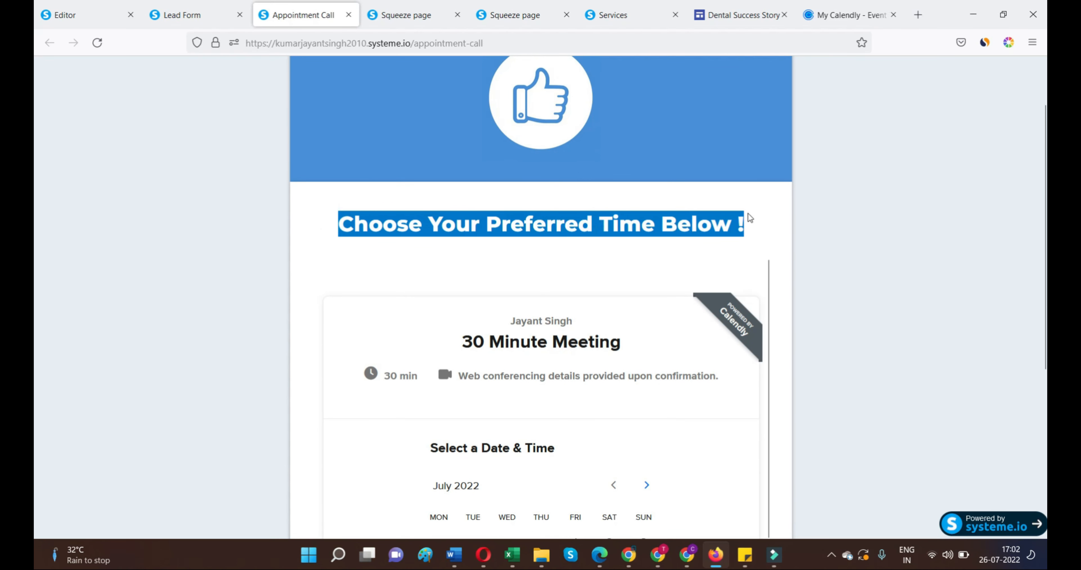
pyautogui.rightClick(729, 217)
pyautogui.click(743, 229)
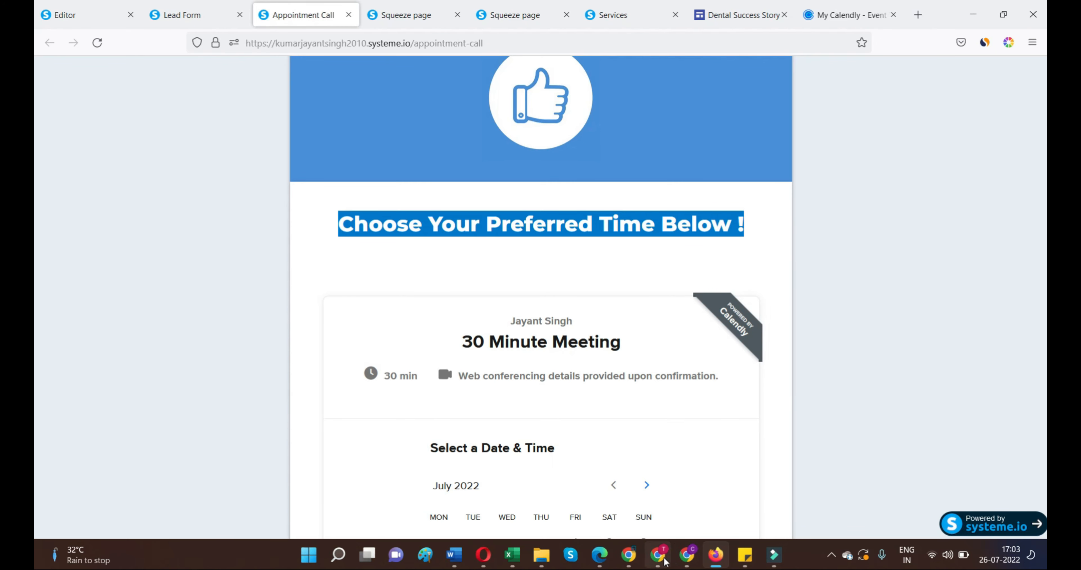
# Step: Back in the systeme.io editor, replace the "Thank you for subscribing!" text with the copied "Choose Your Preferred Time Below !"
pyautogui.click(658, 556)
pyautogui.scroll(5, 462, 272)
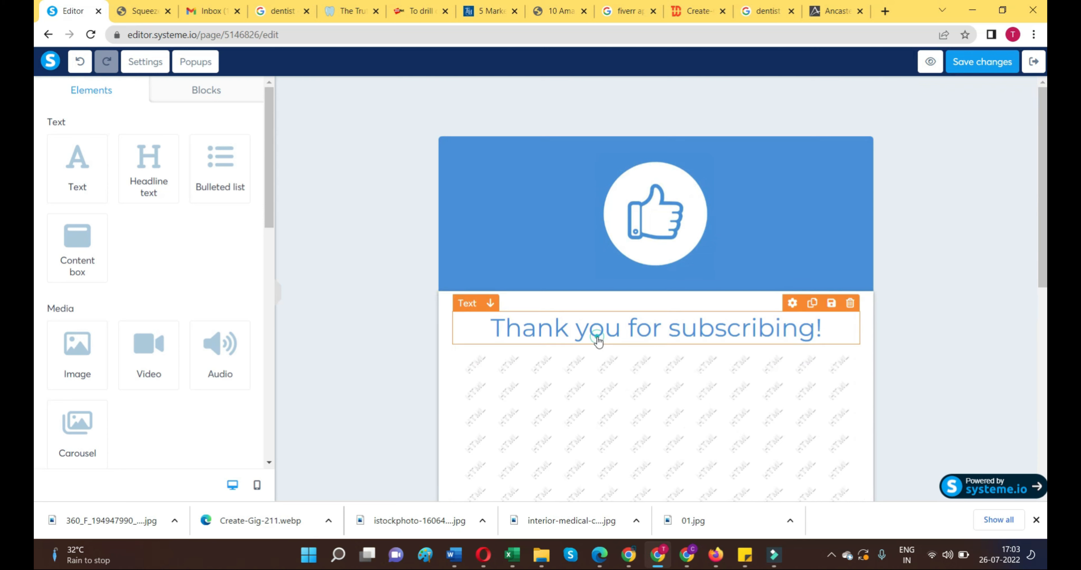
pyautogui.doubleClick(599, 331)
pyautogui.click(752, 331)
pyautogui.moveTo(815, 329); pyautogui.dragTo(489, 326)
pyautogui.hotkey('ctrl', 'v')
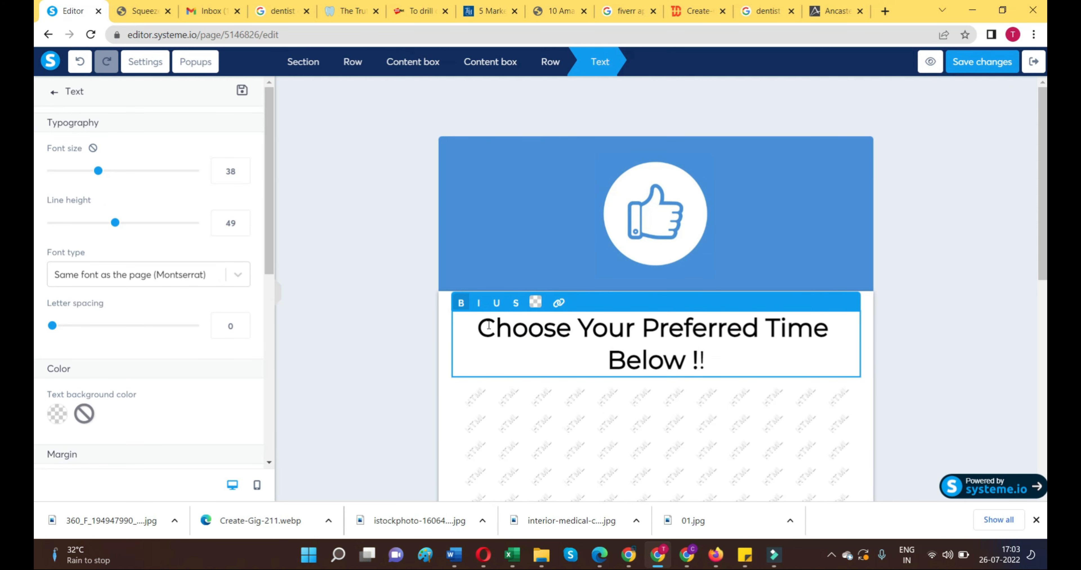
pyautogui.press('Delete')
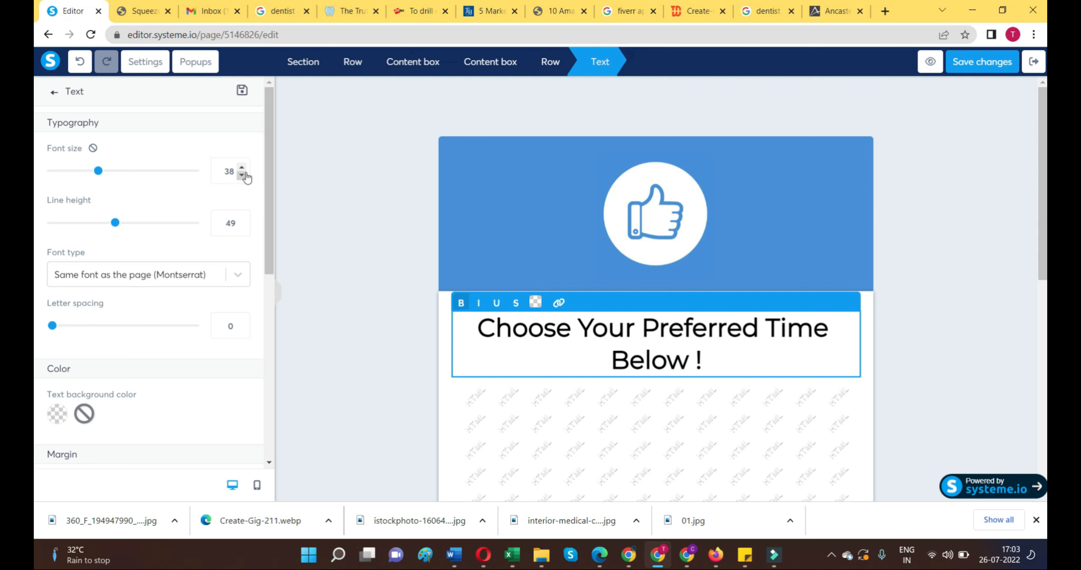
# Step: Set the heading's font size to 35 and make the whole heading bold
pyautogui.click(242, 176)
pyautogui.click(242, 176)
pyautogui.click(243, 176)
pyautogui.moveTo(703, 358)
pyautogui.mouseDown()
pyautogui.moveTo(567, 349)
pyautogui.moveTo(516, 329)
pyautogui.moveTo(706, 367)
pyautogui.mouseUp()
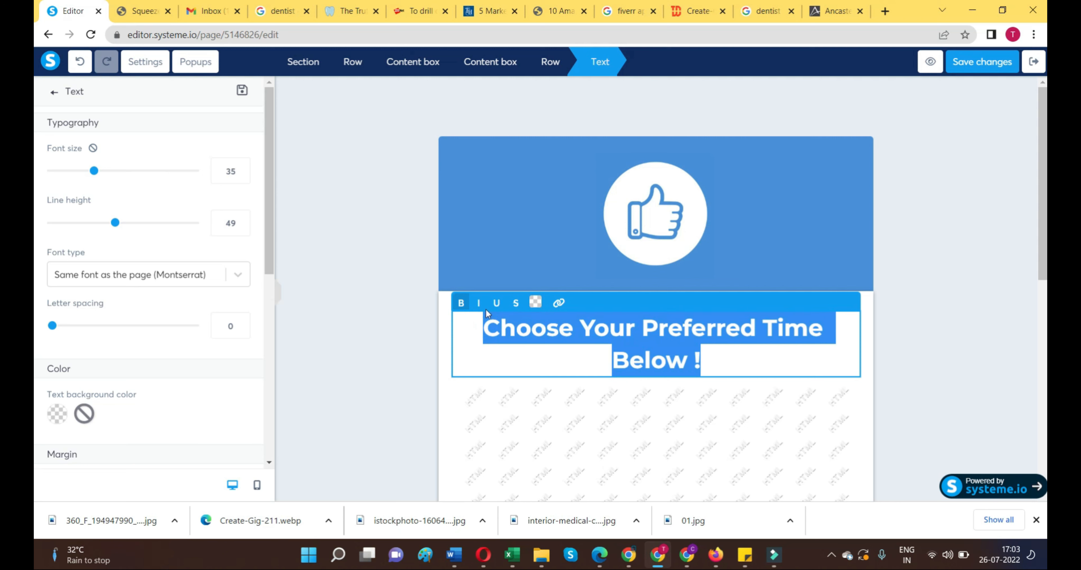
pyautogui.click(460, 303)
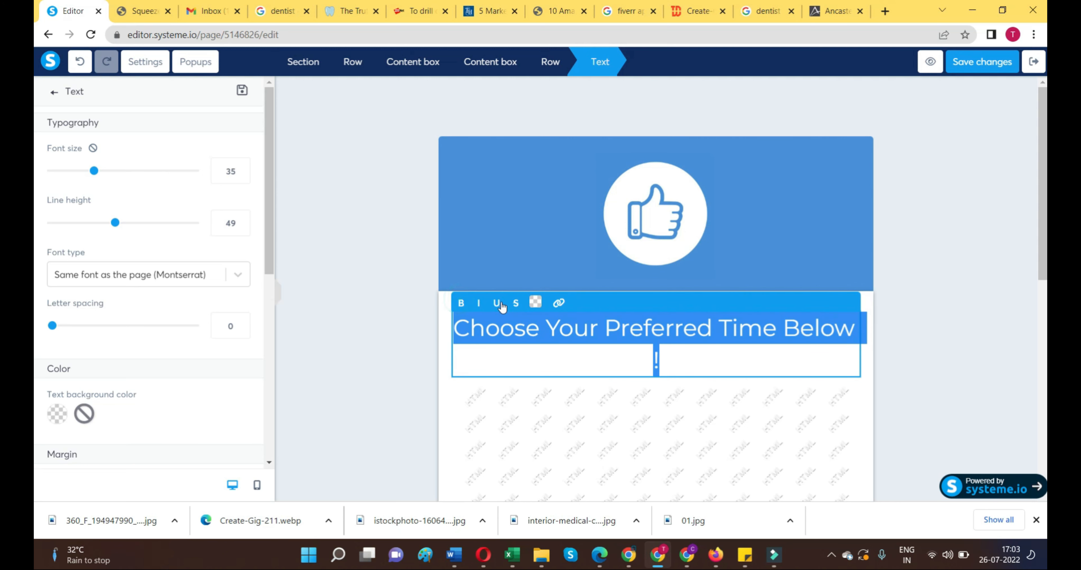
pyautogui.click(460, 303)
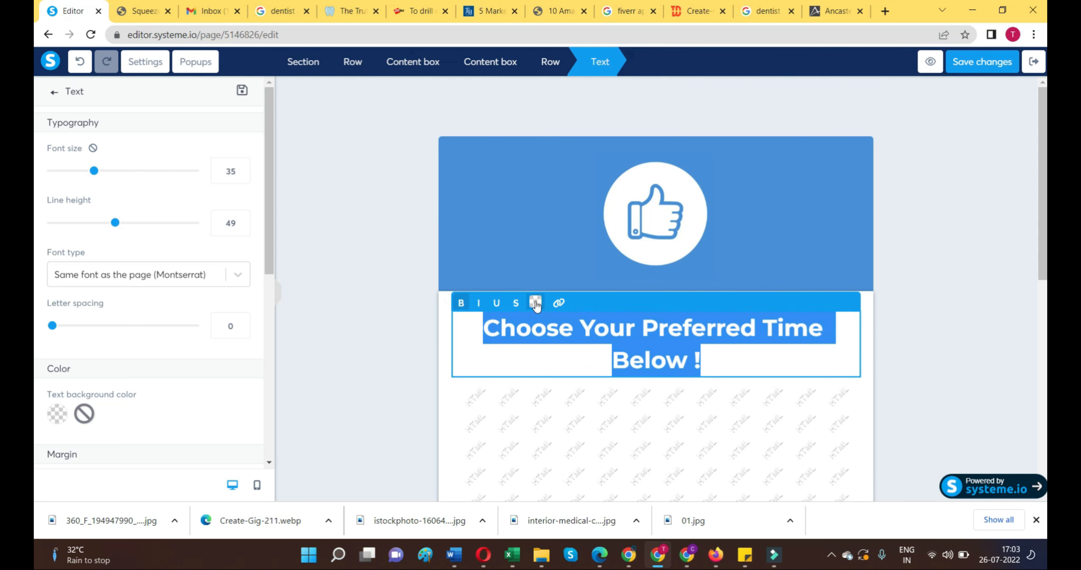
# Step: Colour the selected heading text with the default brown 8B572A and deselect it
pyautogui.click(536, 303)
pyautogui.click(592, 231)
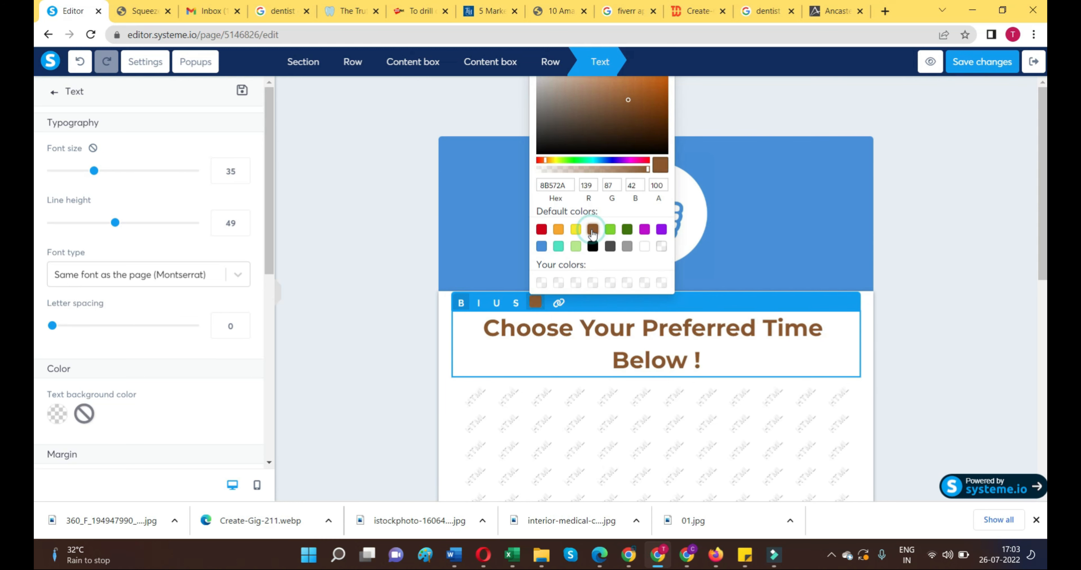
pyautogui.click(773, 359)
pyautogui.click(941, 323)
# Step: Open the text settings of the "Click here to join our community for free!" button below the HTML block
pyautogui.scroll(-8, 801, 376)
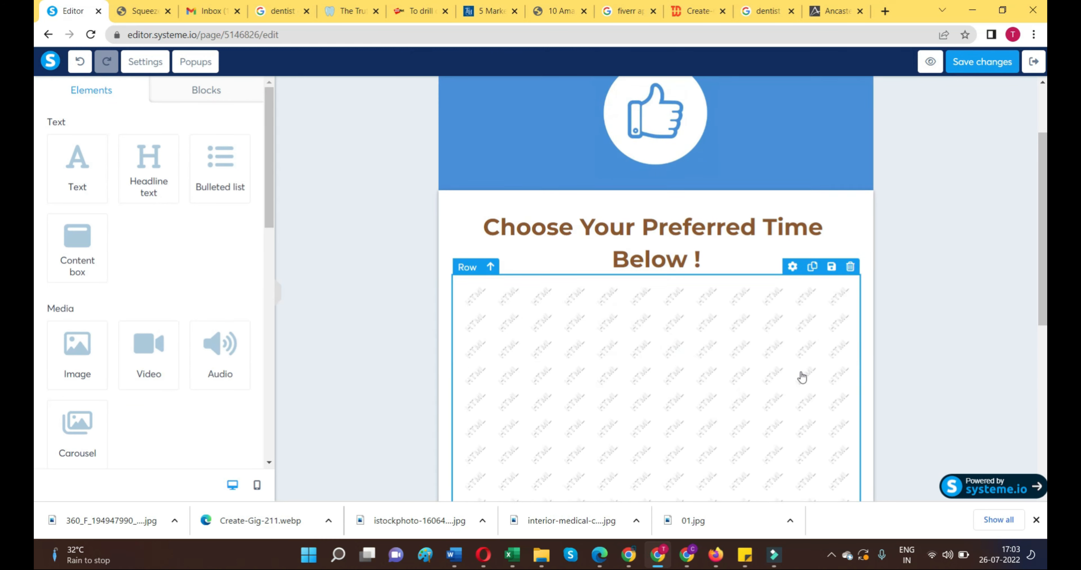
pyautogui.scroll(-1, 739, 344)
pyautogui.click(634, 398)
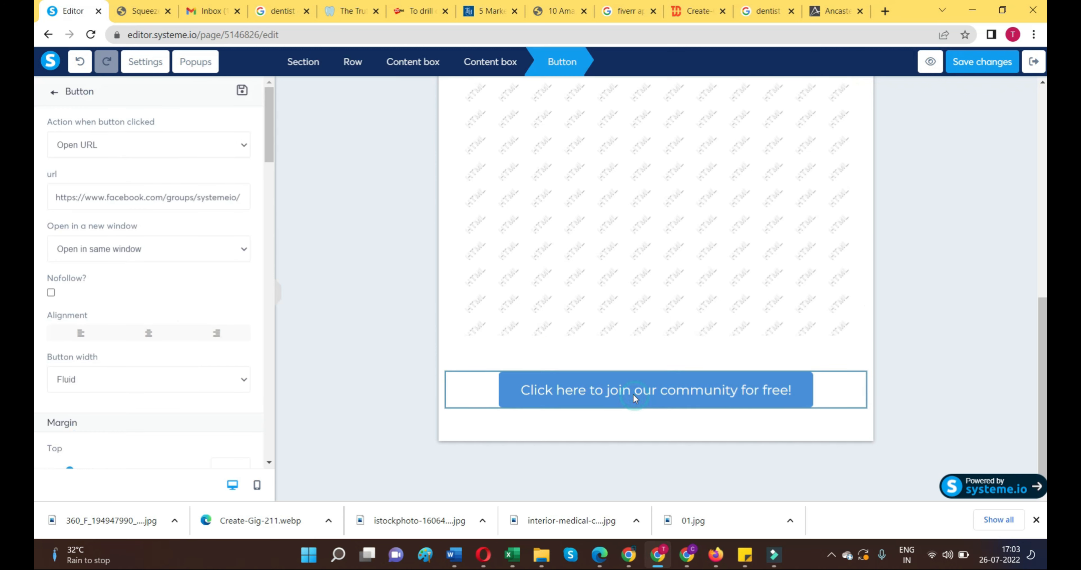
pyautogui.scroll(-7, 222, 375)
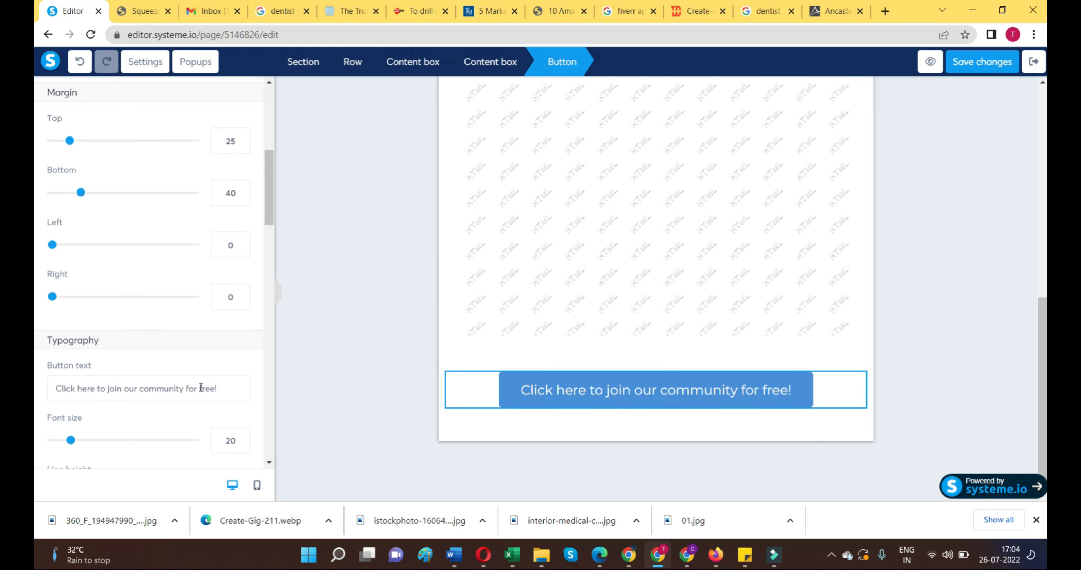
# Step: Replace "Click here to join our community for" in the button text with "Hire Now"
pyautogui.moveTo(199, 388); pyautogui.dragTo(36, 391)
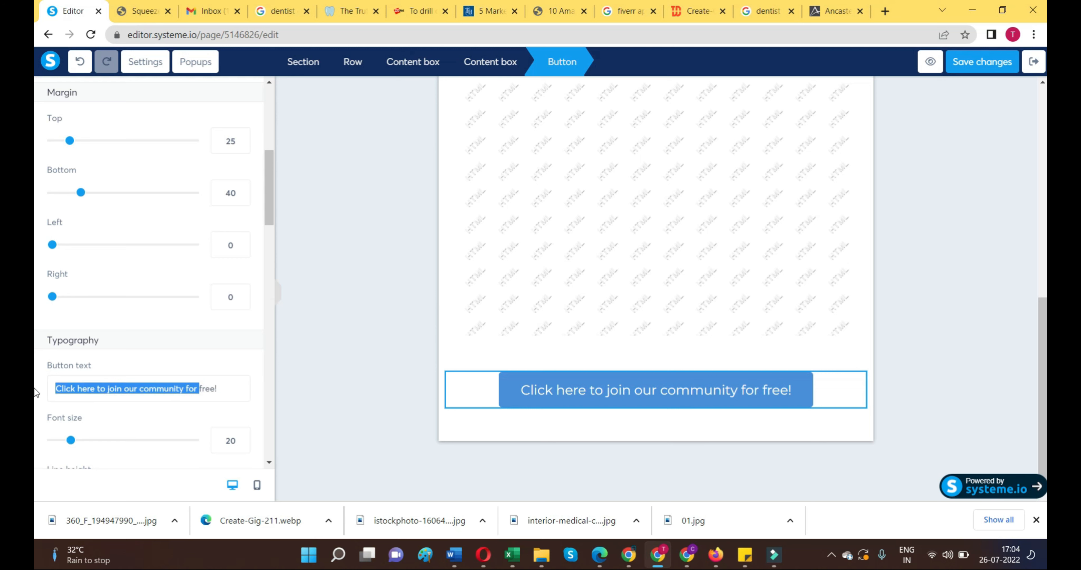
pyautogui.write('h')
pyautogui.press('BackSpace')
pyautogui.write('H')
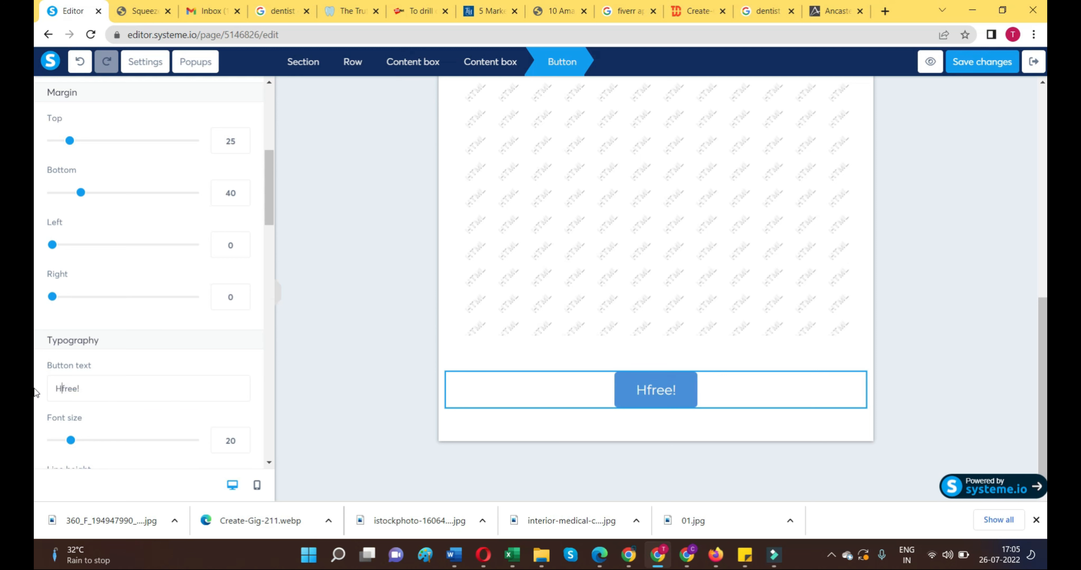
pyautogui.write('ire no')
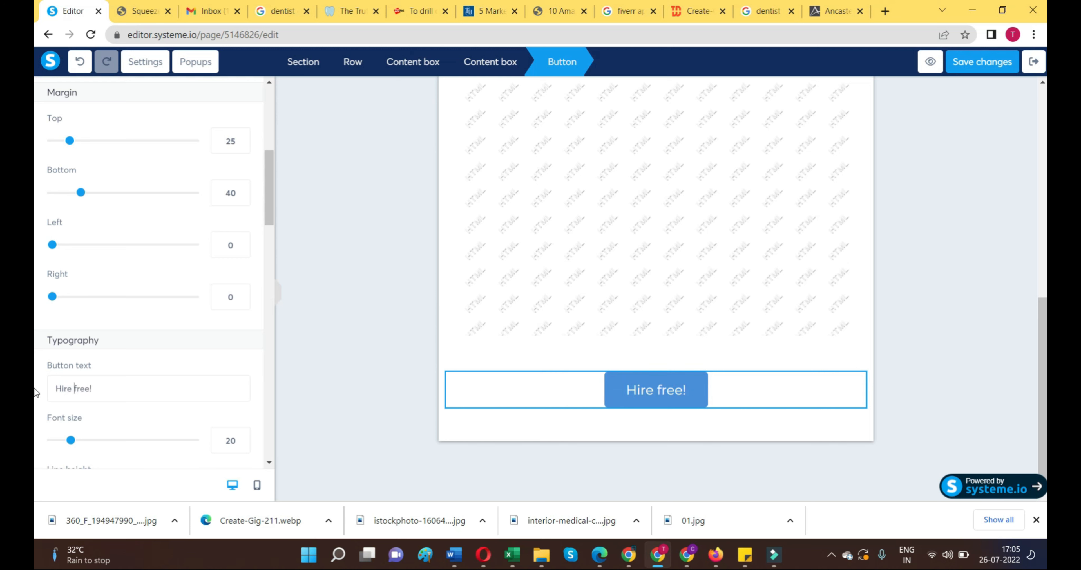
pyautogui.press('BackSpace')
pyautogui.press('BackSpace')
pyautogui.write('Now')
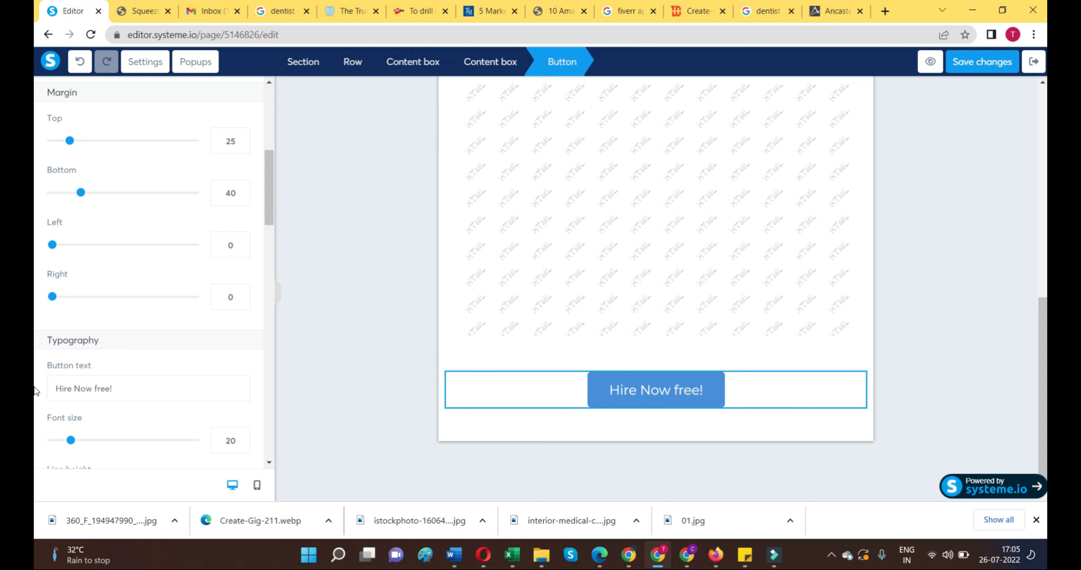
# Step: Change the button text to "Thank You For Your Time !" and deselect the button
pyautogui.moveTo(108, 389); pyautogui.dragTo(33, 389)
pyautogui.write('Thank yo')
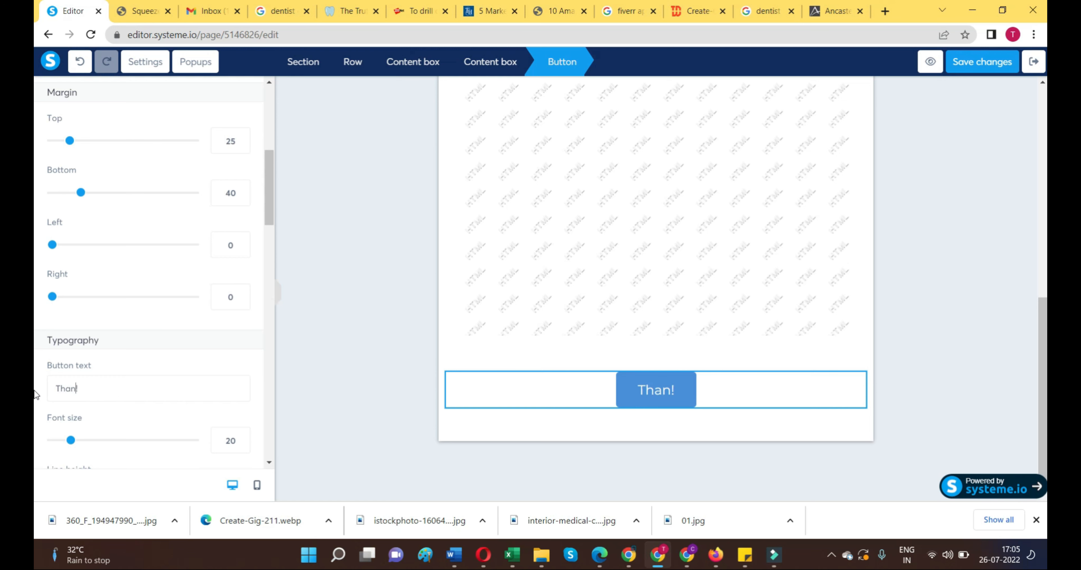
pyautogui.press('BackSpace')
pyautogui.press('BackSpace')
pyautogui.write('You ')
pyautogui.write('For You')
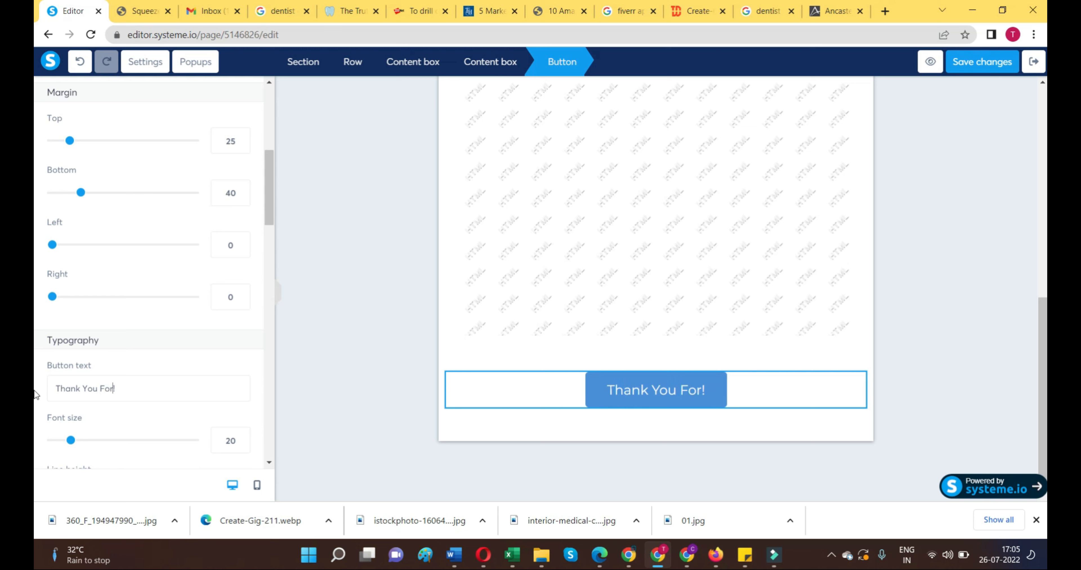
pyautogui.write('r Time')
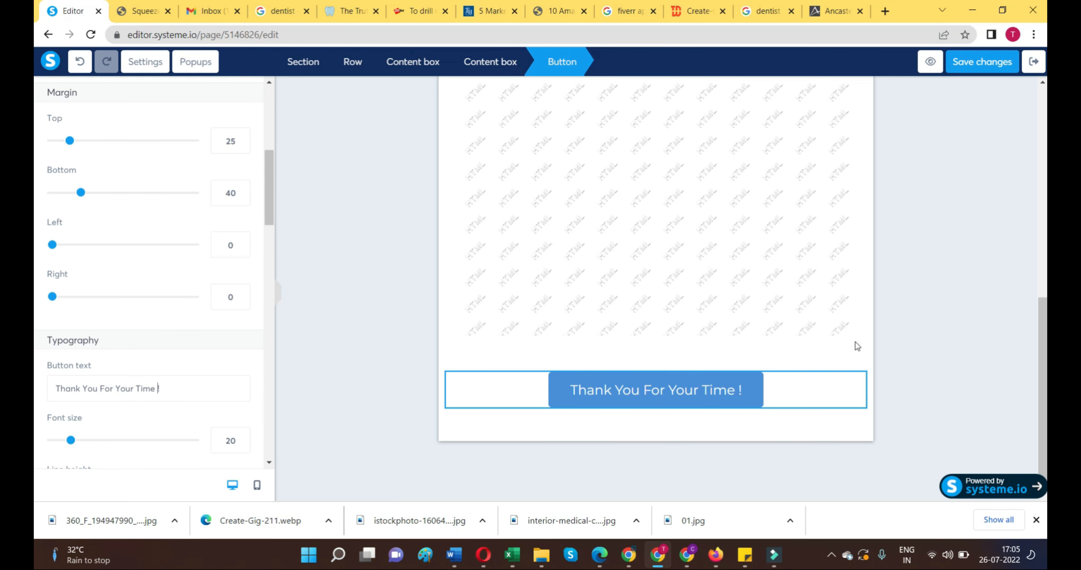
pyautogui.click(888, 308)
pyautogui.scroll(8, 888, 308)
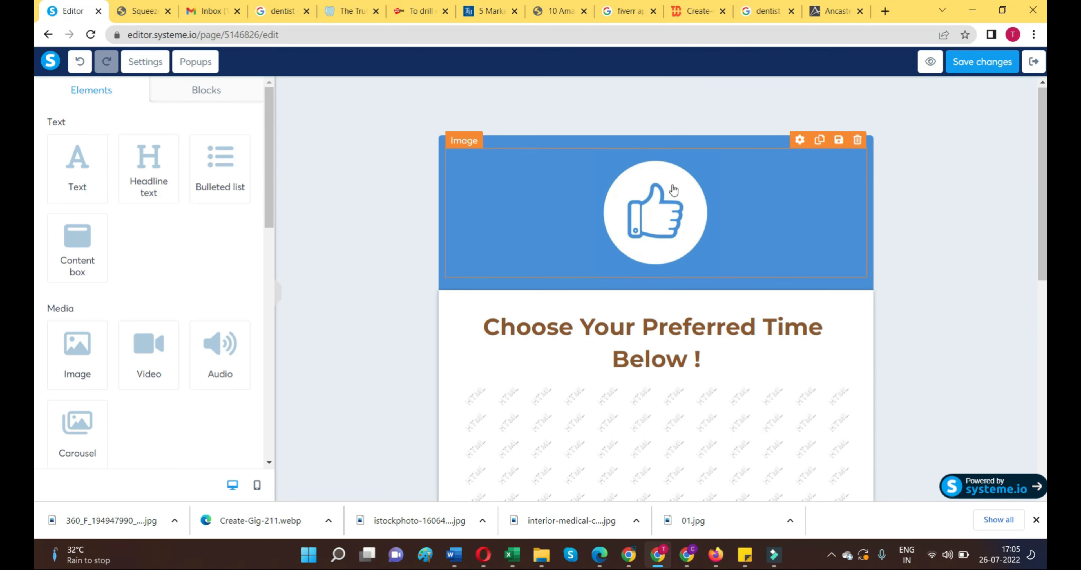
pyautogui.scroll(-8, 659, 306)
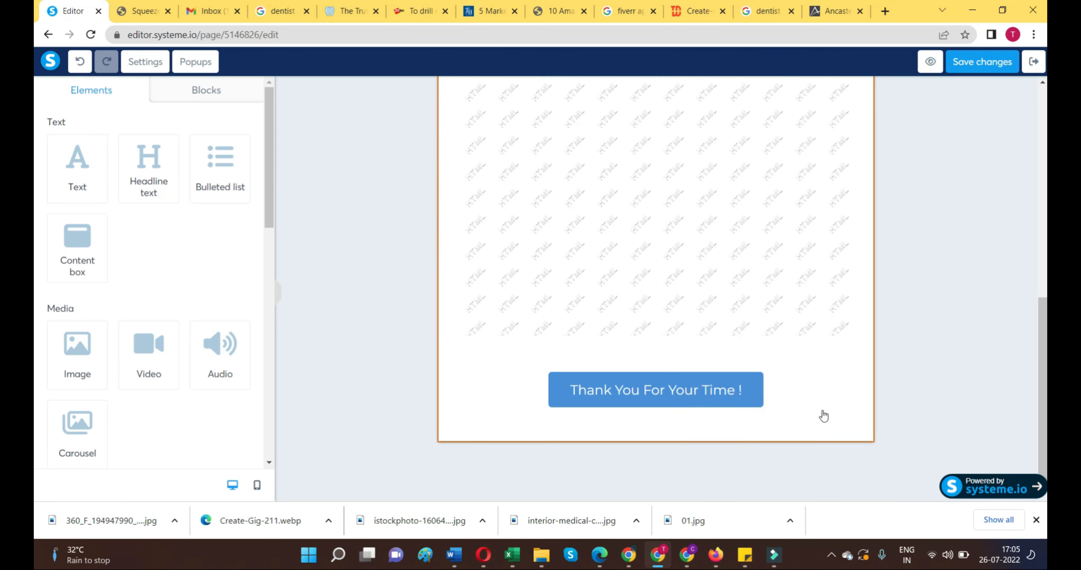
pyautogui.scroll(5, 886, 145)
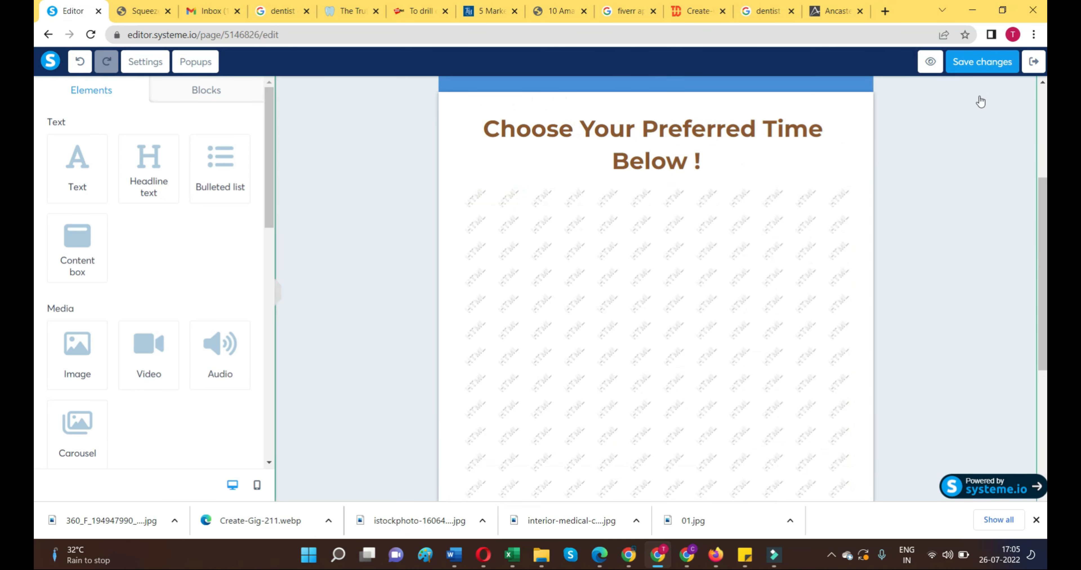
# Step: Save the changes to the thank-you page and exit the page editor
pyautogui.click(993, 62)
pyautogui.click(1034, 62)
# Step: Preview the Appointment Calls Booking page of the Dentist funnel and look over its registration form
pyautogui.click(164, 304)
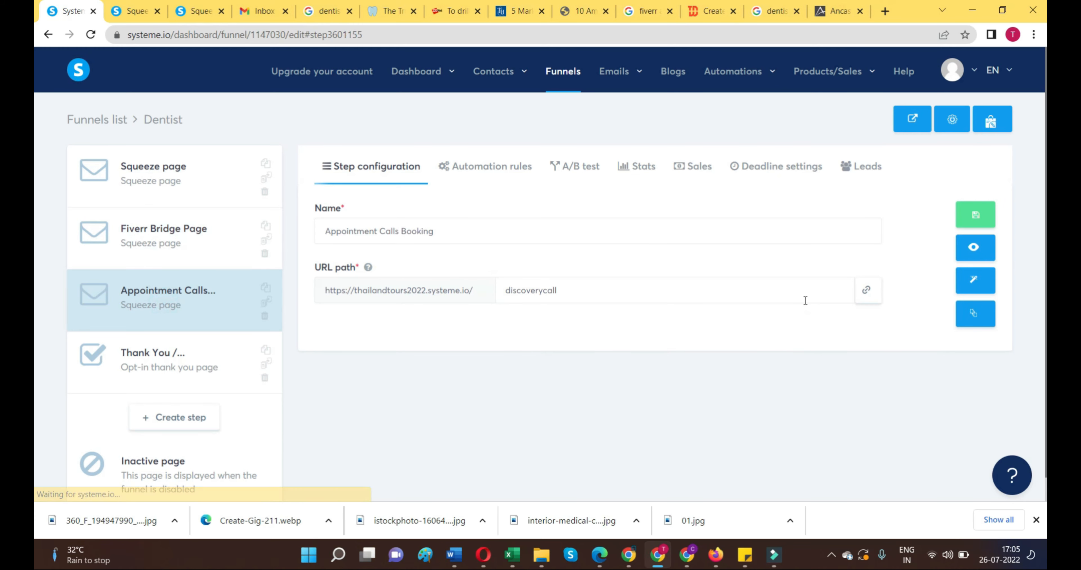
pyautogui.click(974, 248)
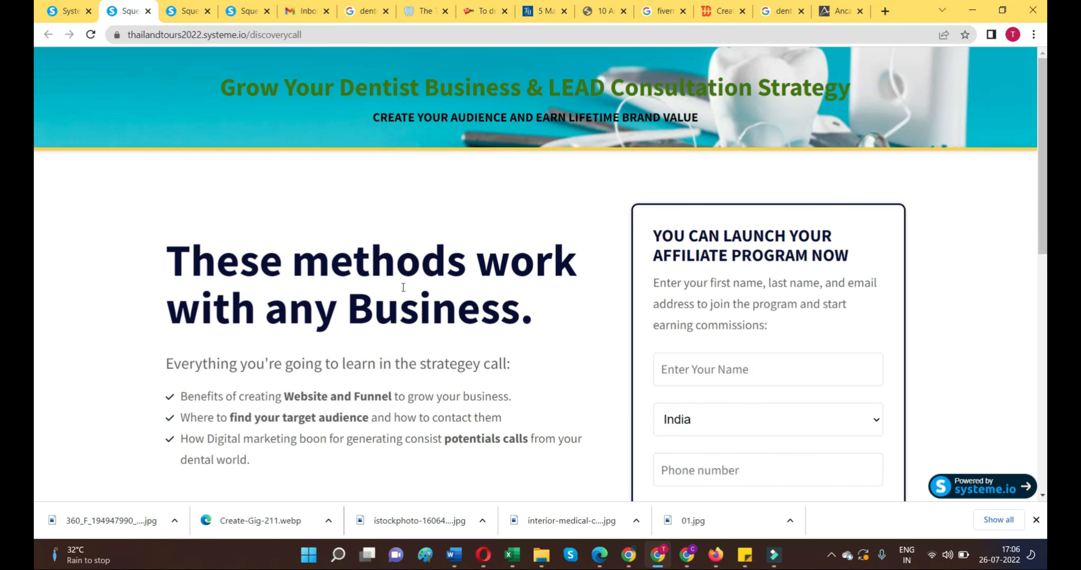
pyautogui.scroll(-5, 714, 293)
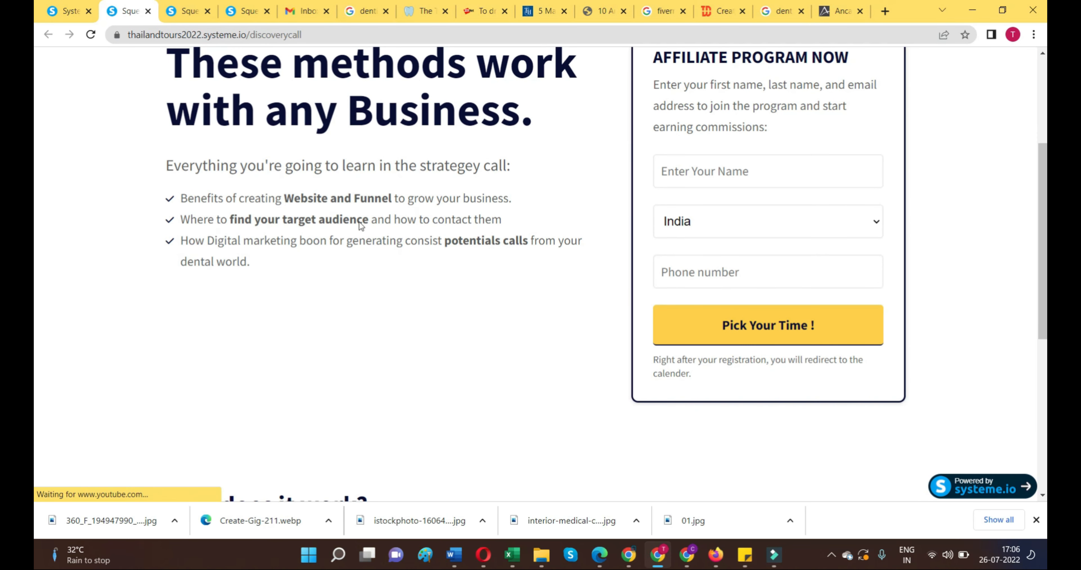
# Step: Preview the funnel's thank-you page and look through its heading, embedded booking calendar and button
pyautogui.click(75, 13)
pyautogui.click(156, 360)
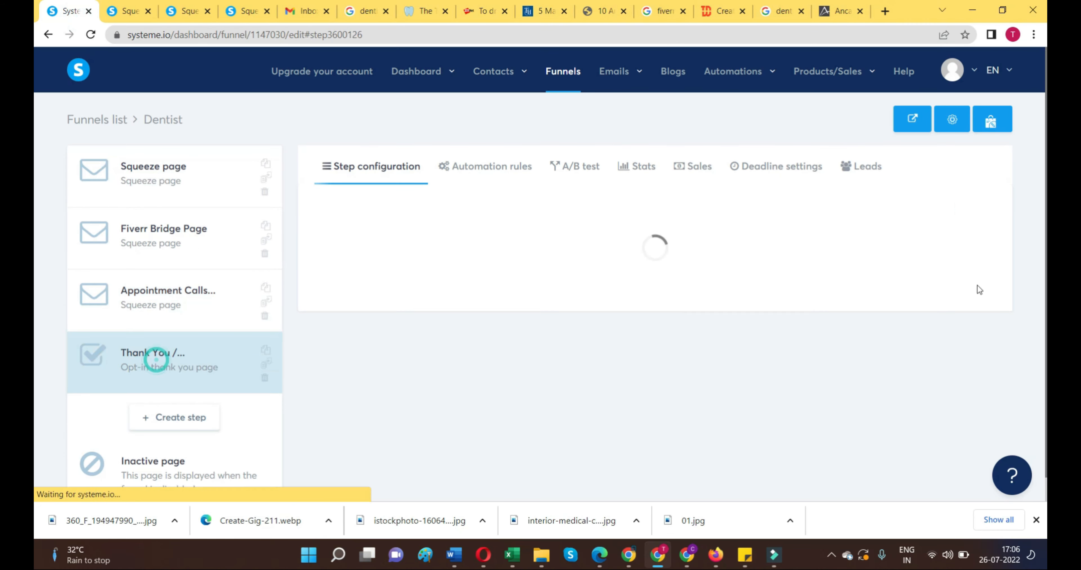
pyautogui.click(982, 247)
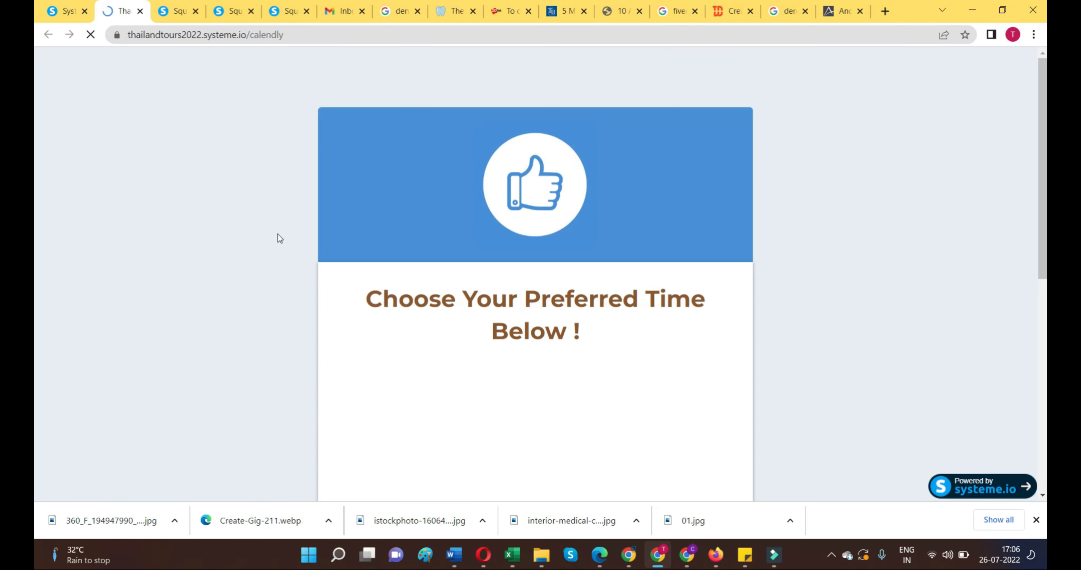
pyautogui.scroll(-5, 373, 342)
pyautogui.scroll(-3, 373, 345)
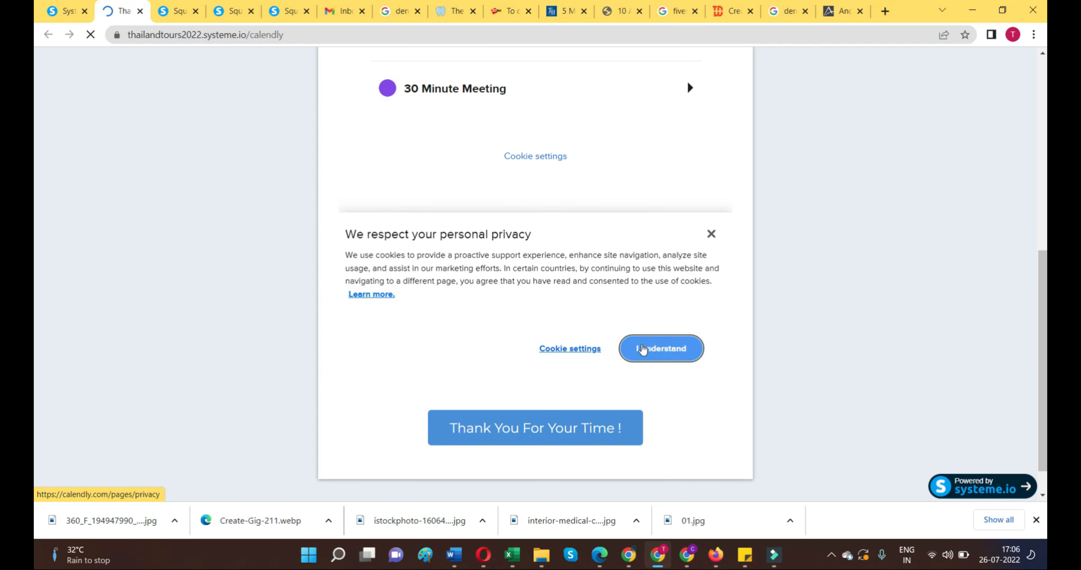
# Step: Accept the cookie notice in the embedded Calendly widget and view the 30 Minute Meeting calendar
pyautogui.click(644, 351)
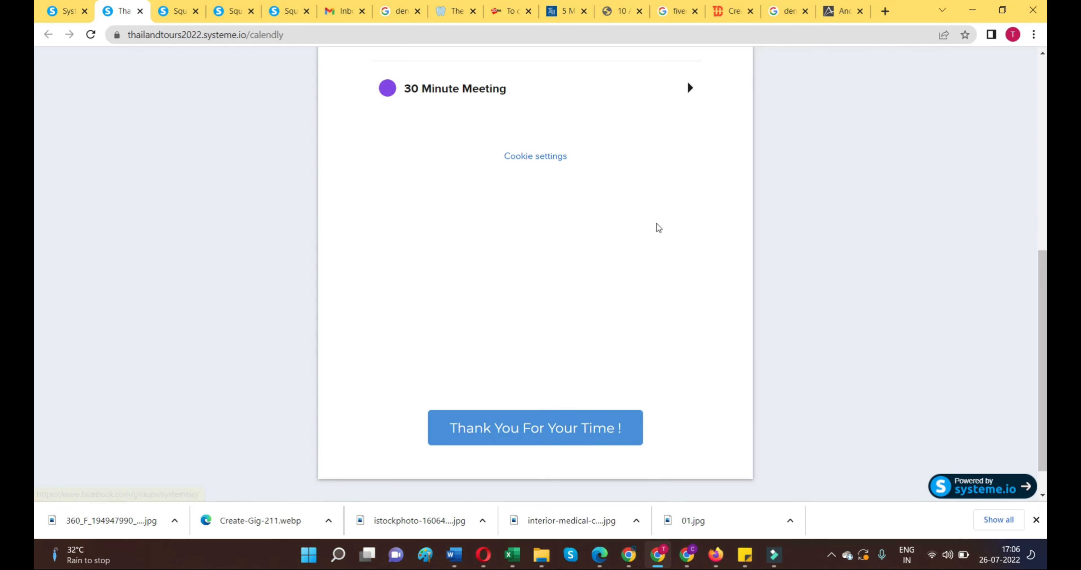
pyautogui.scroll(1, 656, 229)
pyautogui.click(694, 164)
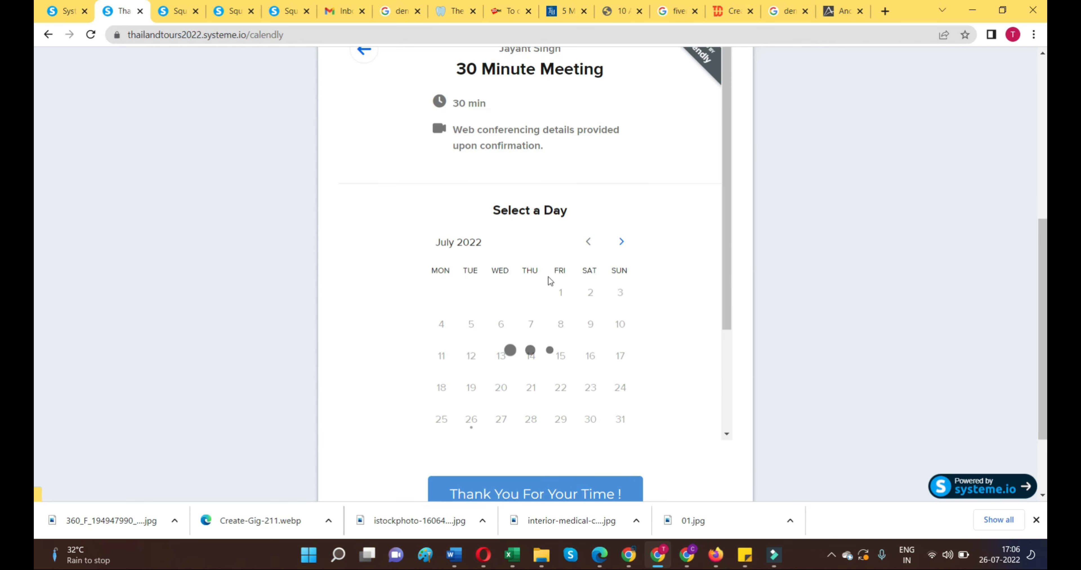
pyautogui.scroll(2, 686, 313)
pyautogui.scroll(5, 686, 312)
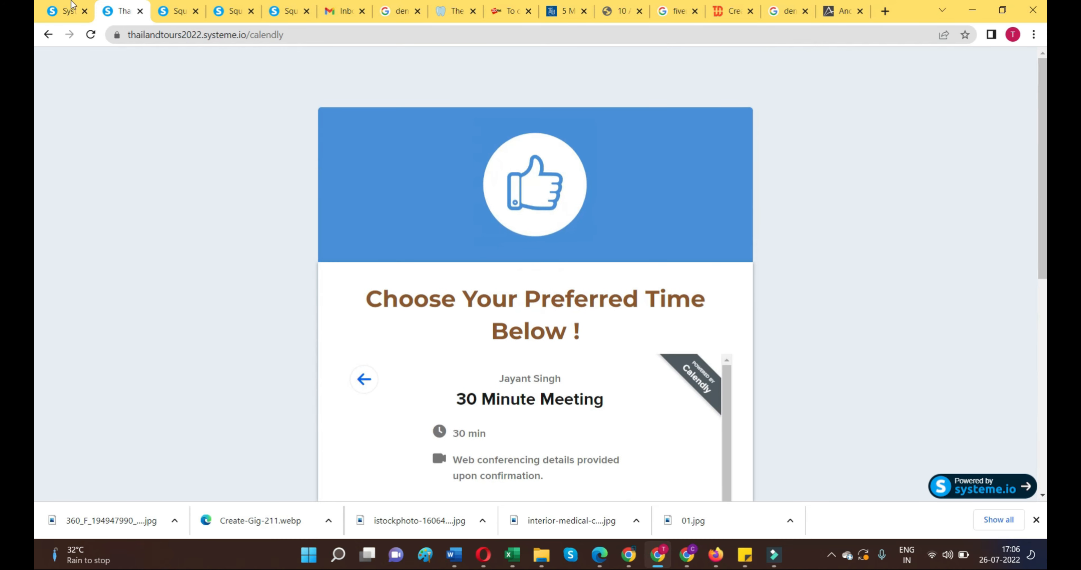
# Step: Open the funnel's Squeeze page step and copy the address of the previewed discoverycall page
pyautogui.click(65, 11)
pyautogui.click(118, 164)
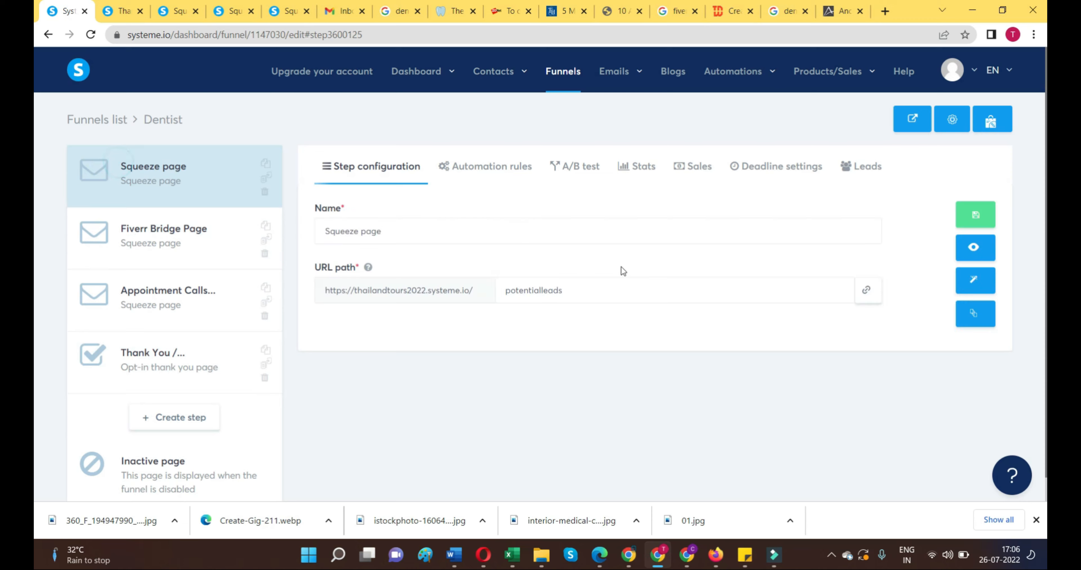
pyautogui.click(122, 11)
pyautogui.click(174, 11)
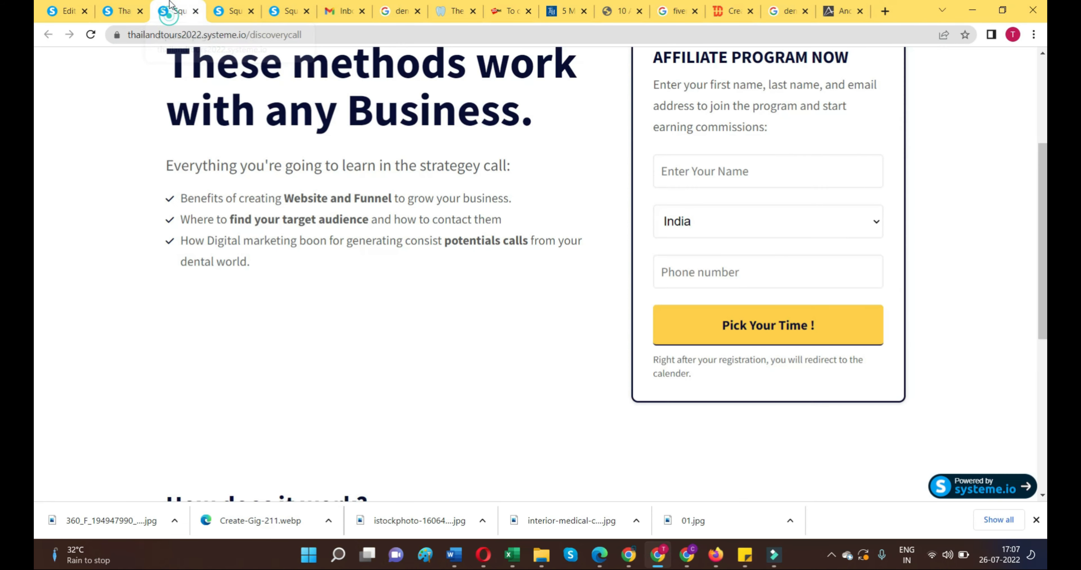
pyautogui.click(278, 33)
pyautogui.rightClick(184, 35)
pyautogui.click(210, 108)
pyautogui.click(63, 11)
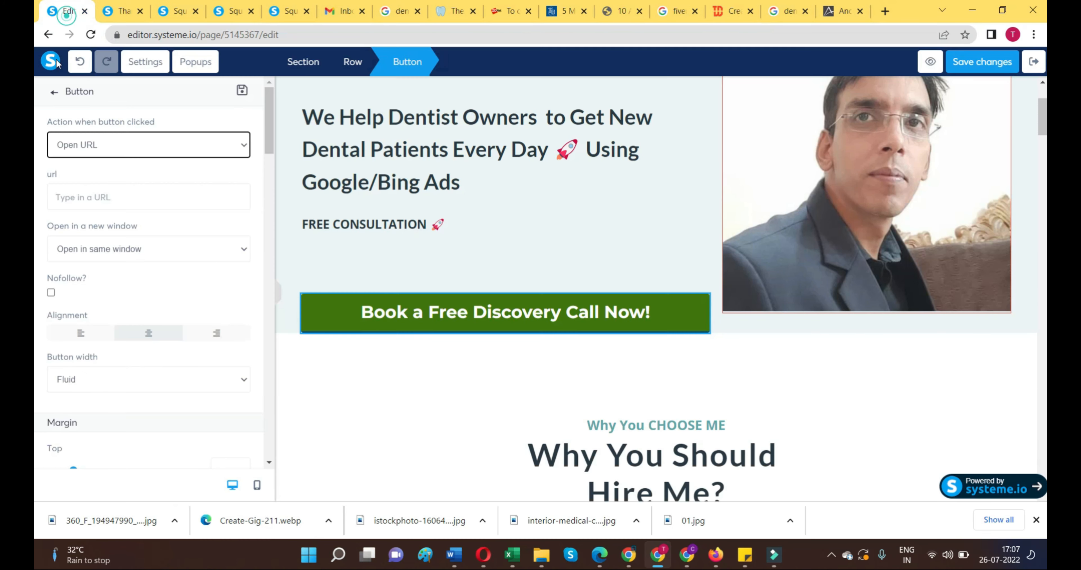
pyautogui.rightClick(109, 152)
pyautogui.click(87, 144)
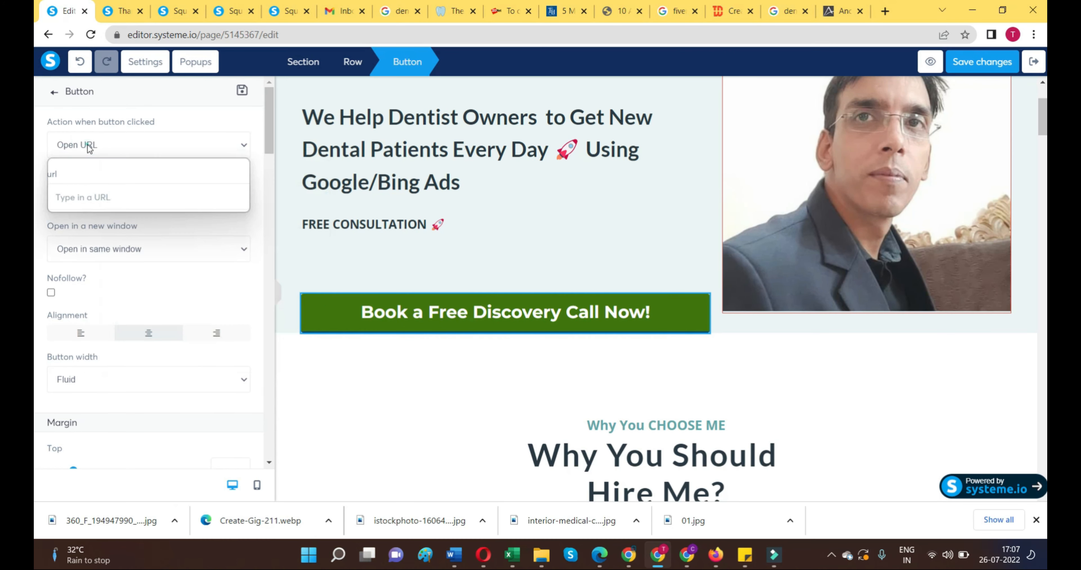
pyautogui.click(150, 135)
pyautogui.click(113, 197)
pyautogui.rightClick(113, 198)
pyautogui.click(157, 299)
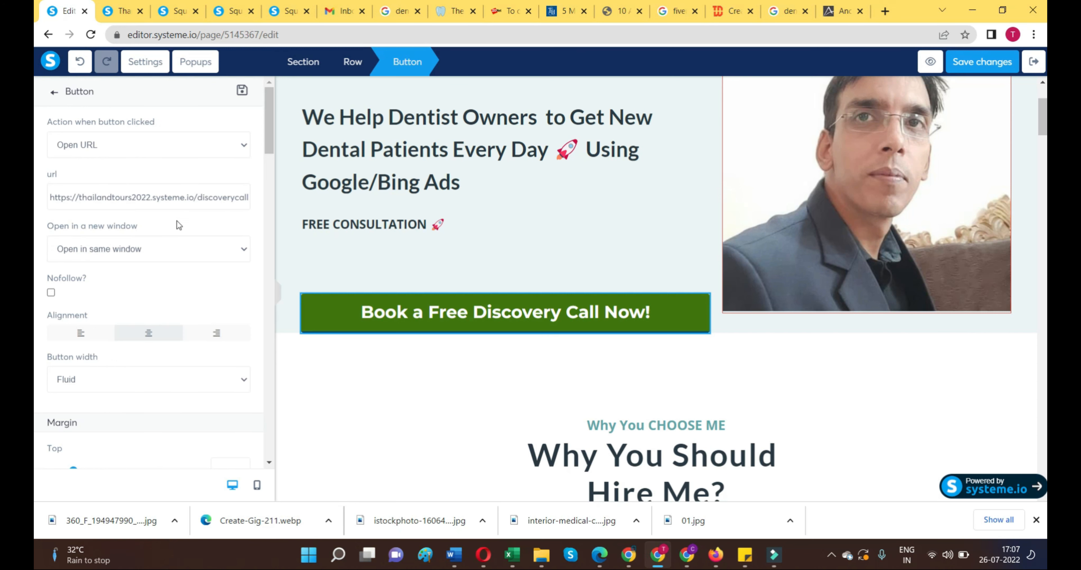
pyautogui.scroll(-5, 217, 277)
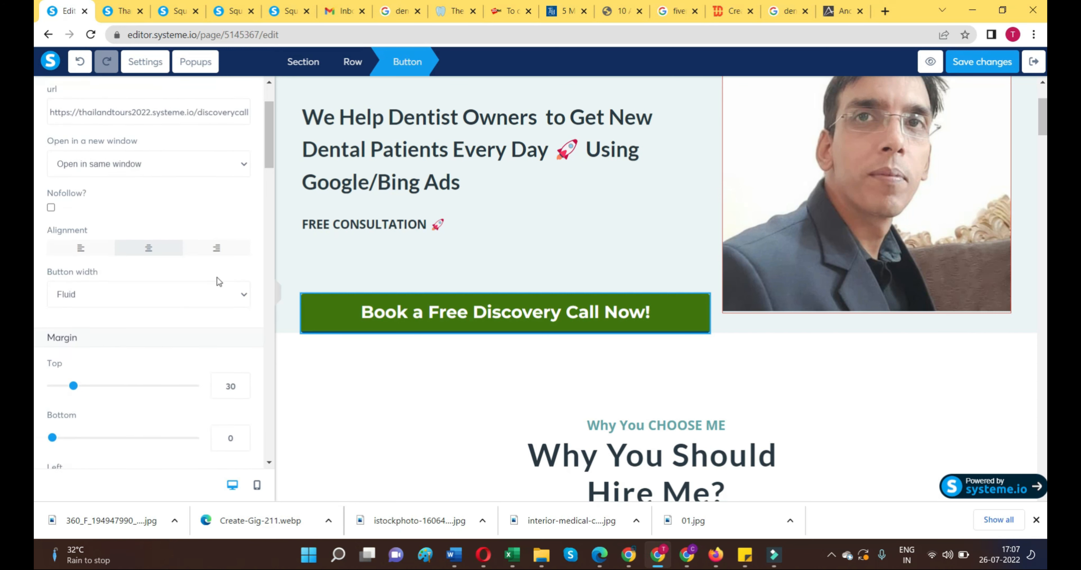
pyautogui.scroll(5, 166, 289)
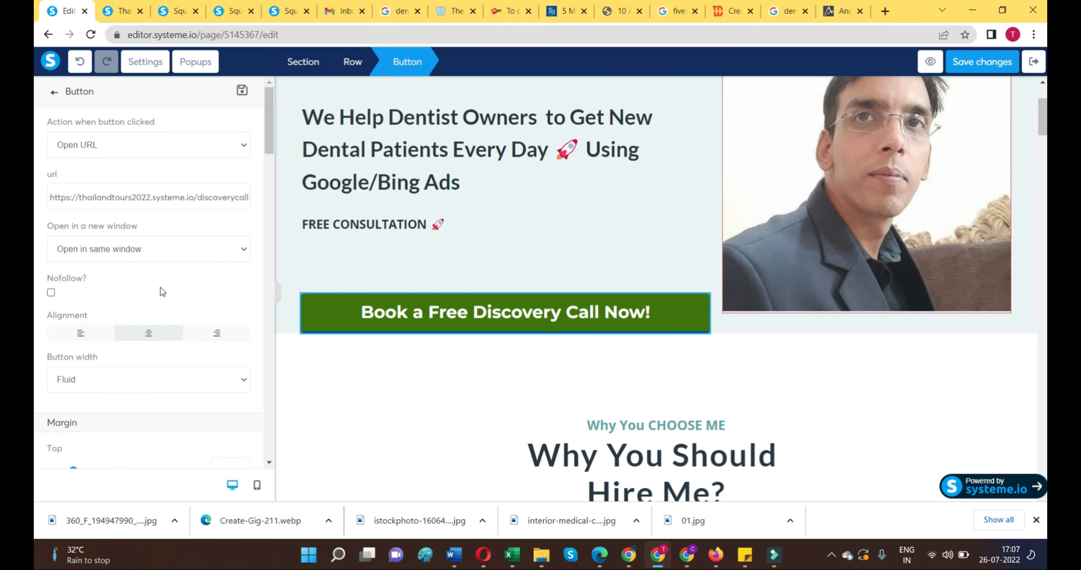
pyautogui.click(796, 381)
pyautogui.scroll(-12, 795, 379)
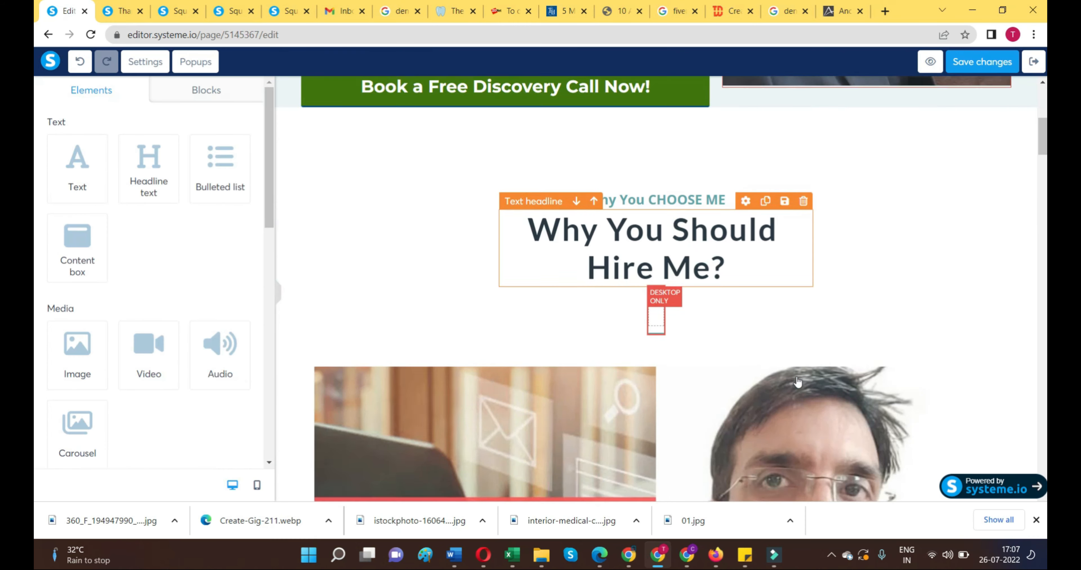
pyautogui.scroll(-8, 792, 385)
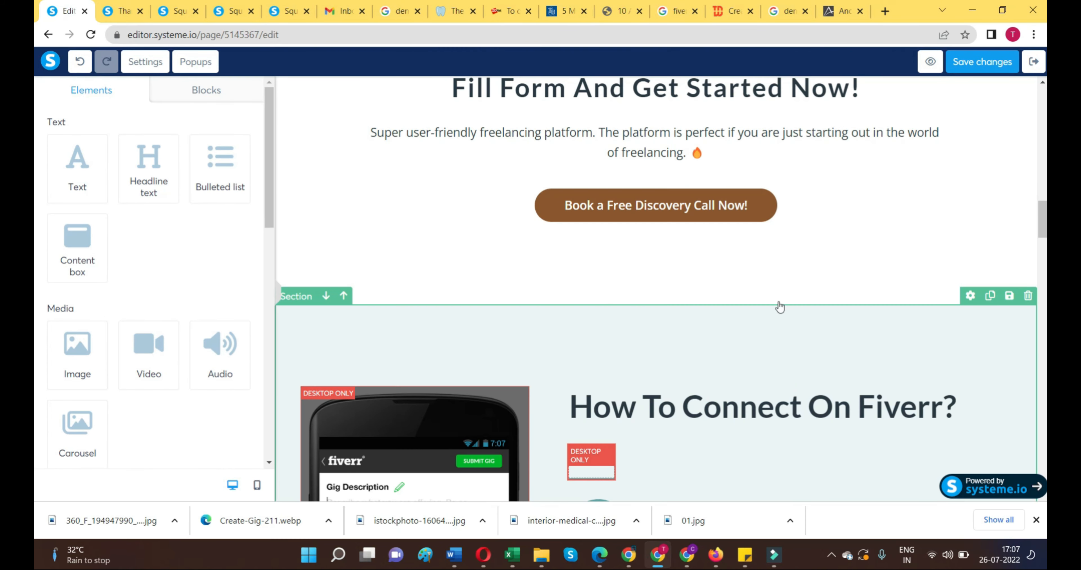
pyautogui.click(773, 213)
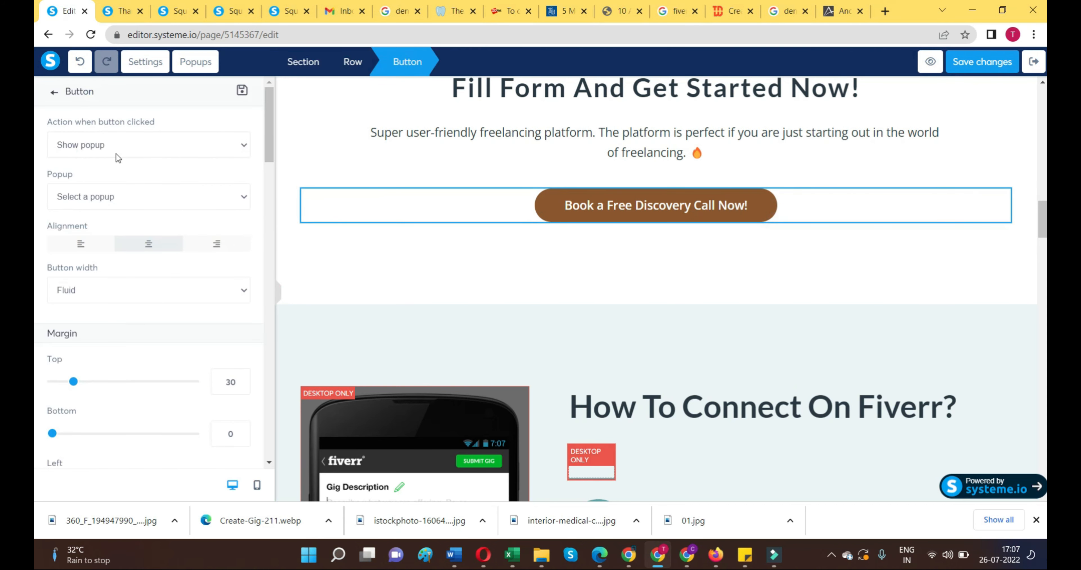
pyautogui.click(133, 149)
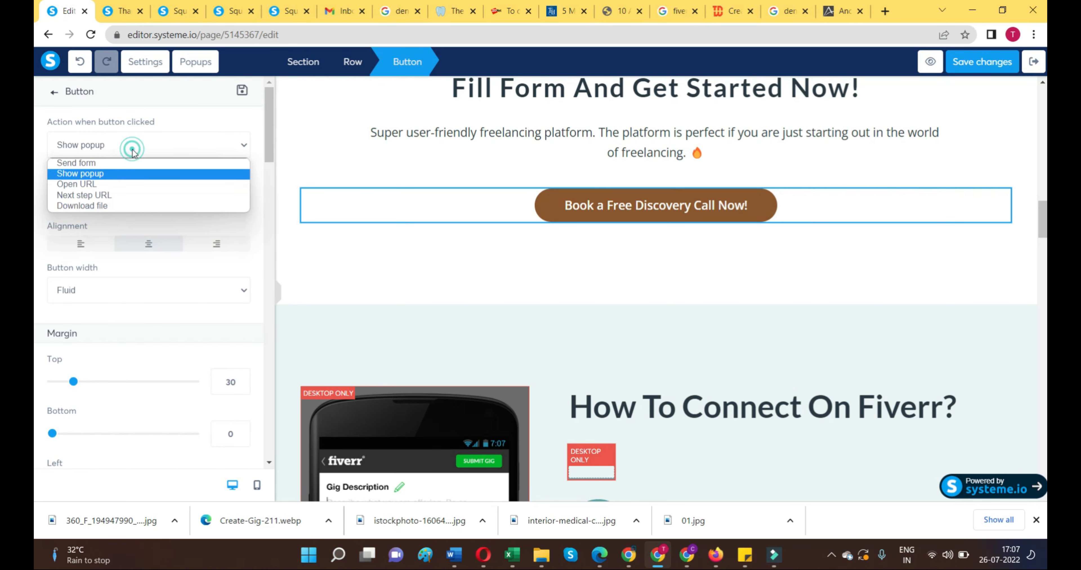
pyautogui.click(112, 183)
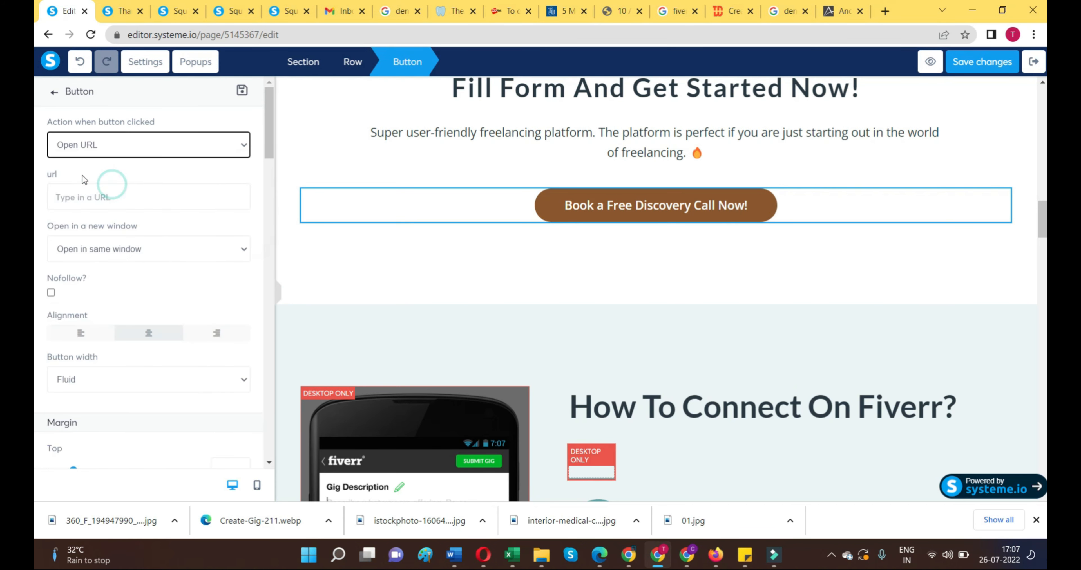
pyautogui.rightClick(104, 199)
pyautogui.click(138, 305)
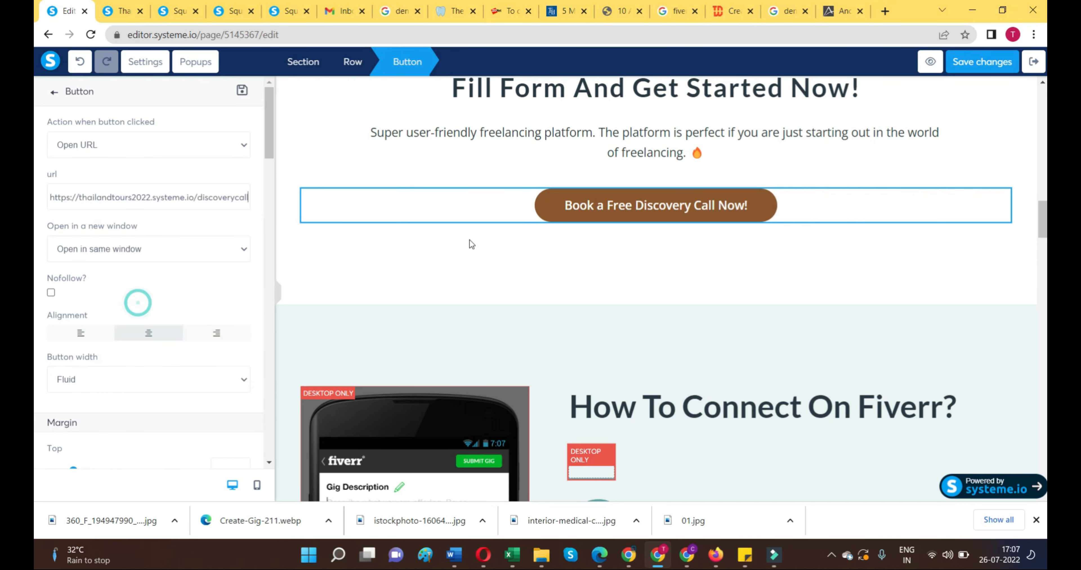
pyautogui.click(490, 267)
# Step: Make the teal button under "Feel Free to Ask Any Question" open the copied discoverycall page URL
pyautogui.scroll(-12, 491, 271)
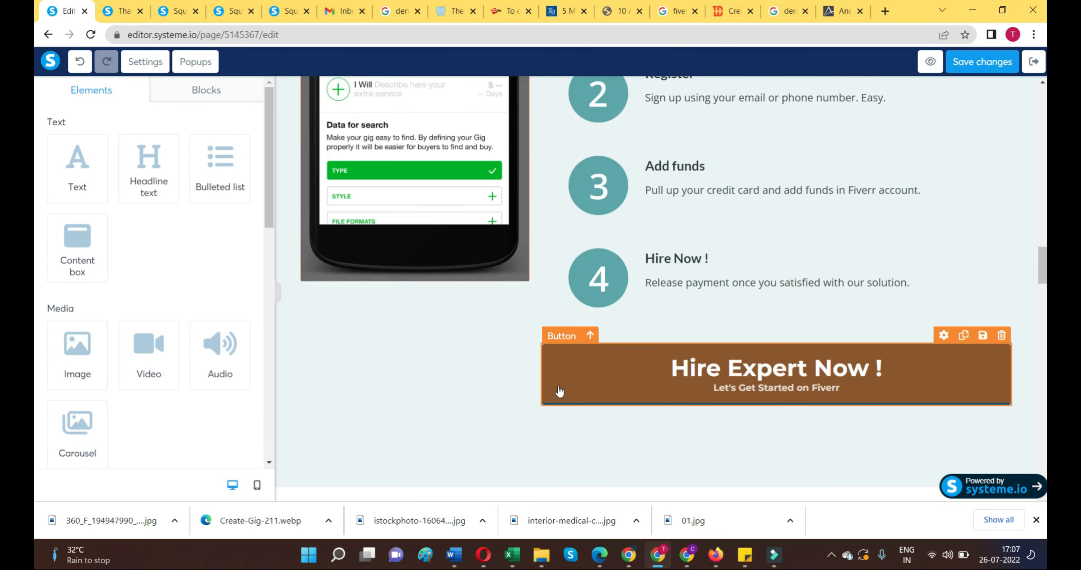
pyautogui.scroll(-15, 562, 377)
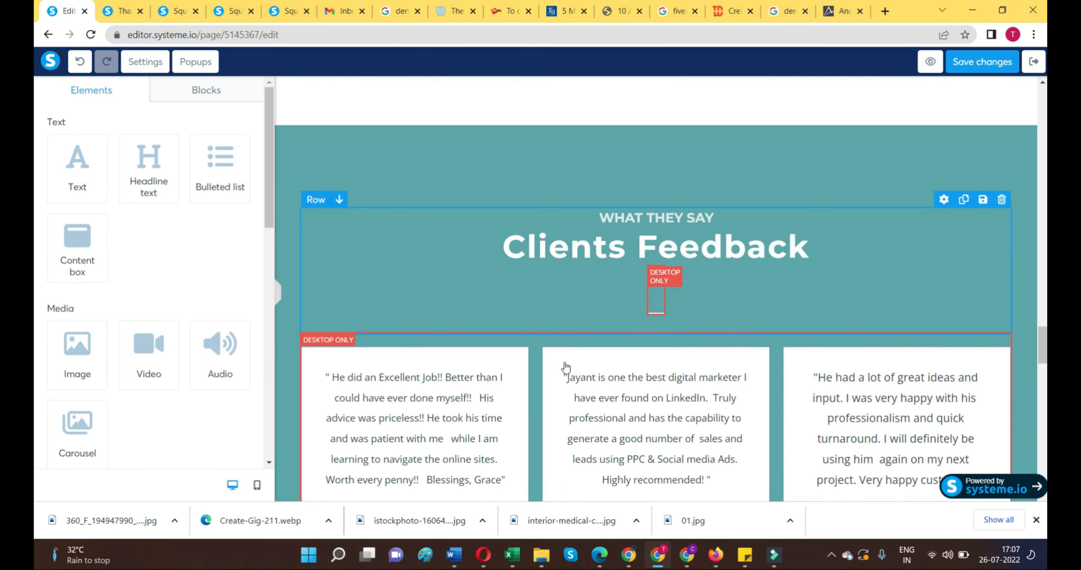
pyautogui.scroll(-15, 564, 365)
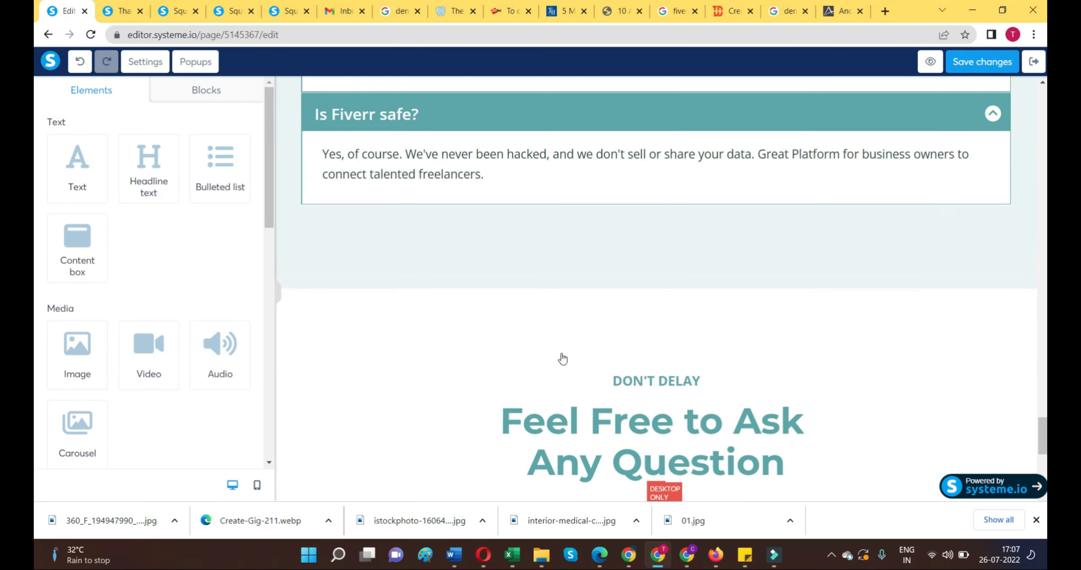
pyautogui.scroll(-5, 563, 359)
pyautogui.click(558, 306)
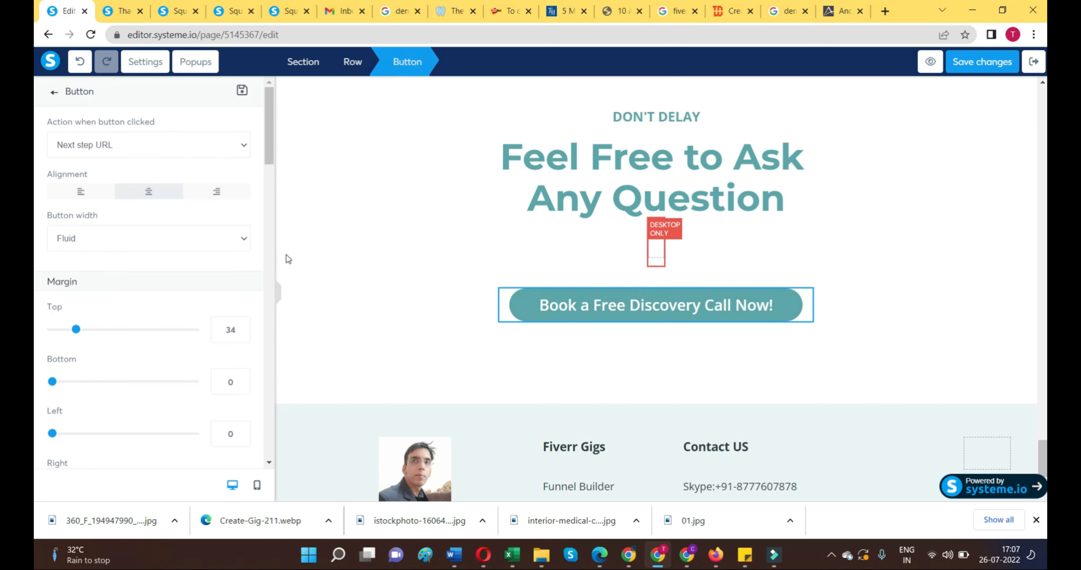
pyautogui.click(111, 146)
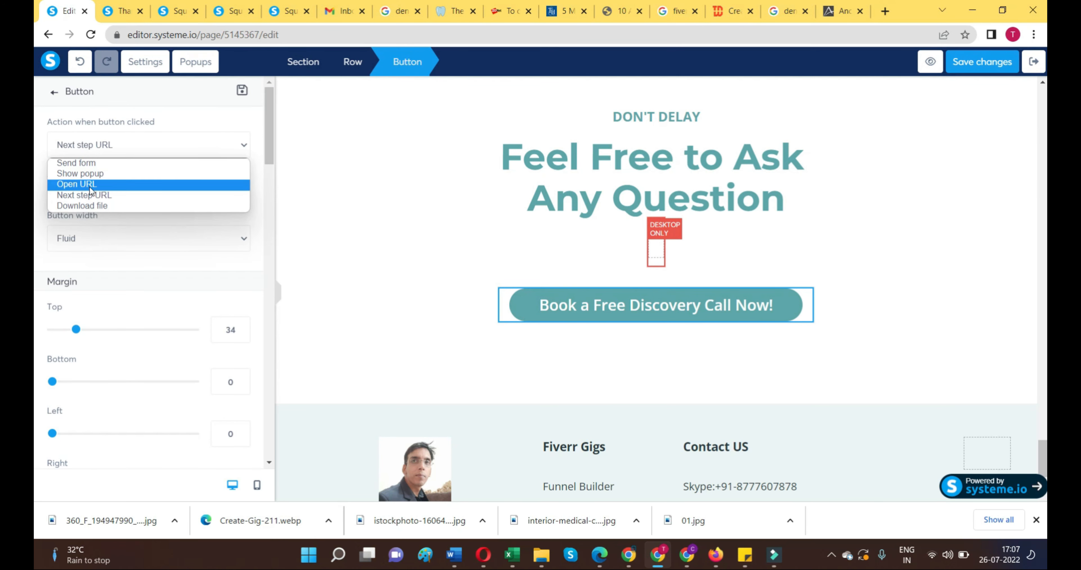
pyautogui.click(88, 185)
pyautogui.click(111, 197)
pyautogui.rightClick(111, 197)
pyautogui.click(138, 302)
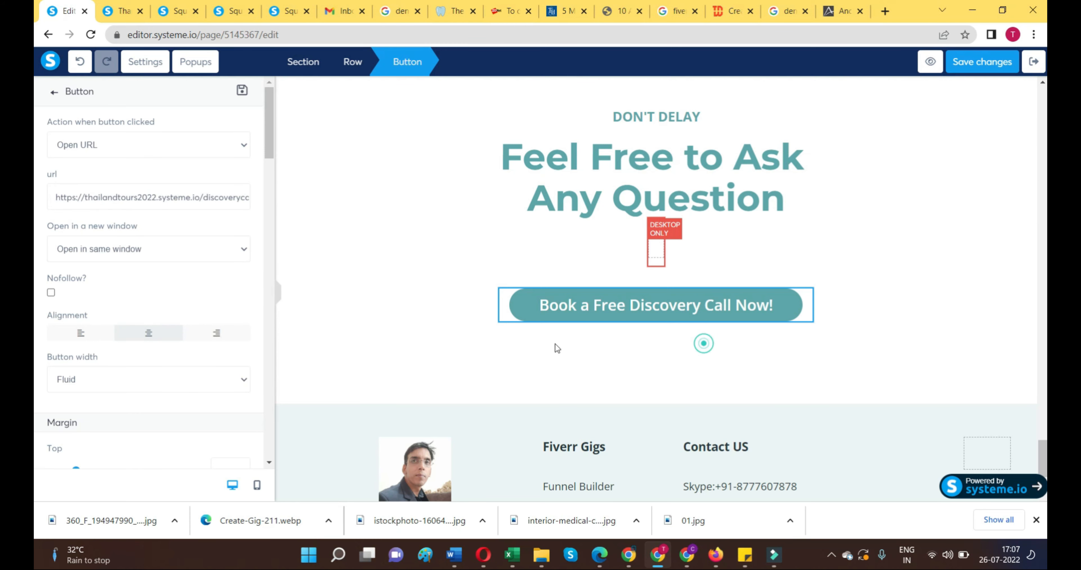
pyautogui.click(555, 347)
# Step: Add a link to the word "Gmail" in the footer's Contact US section and deselect the text
pyautogui.scroll(-3, 462, 349)
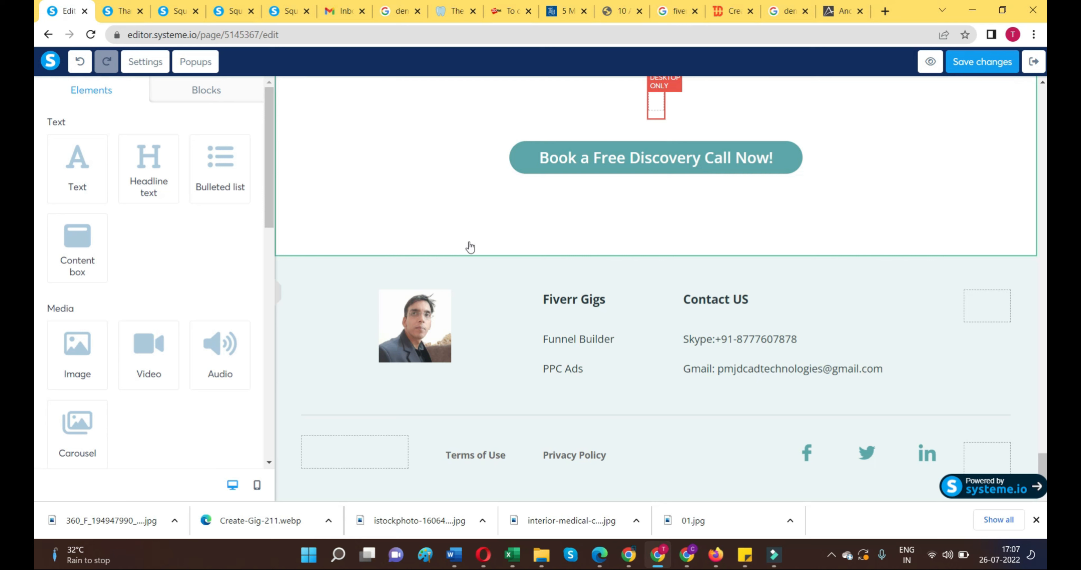
pyautogui.click(713, 375)
pyautogui.moveTo(712, 370); pyautogui.dragTo(688, 370)
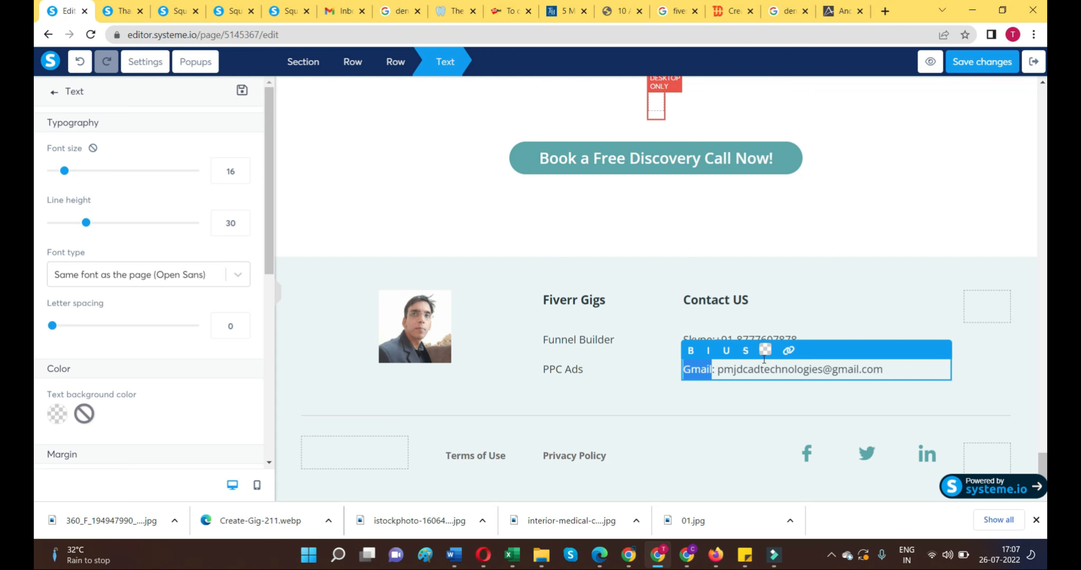
pyautogui.click(789, 350)
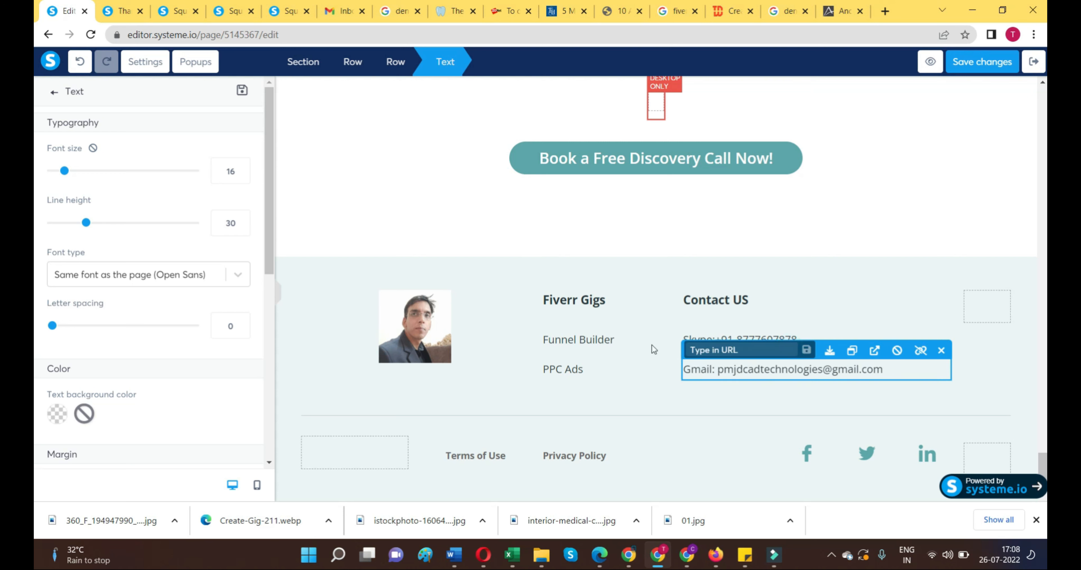
pyautogui.write('w')
pyautogui.click(807, 352)
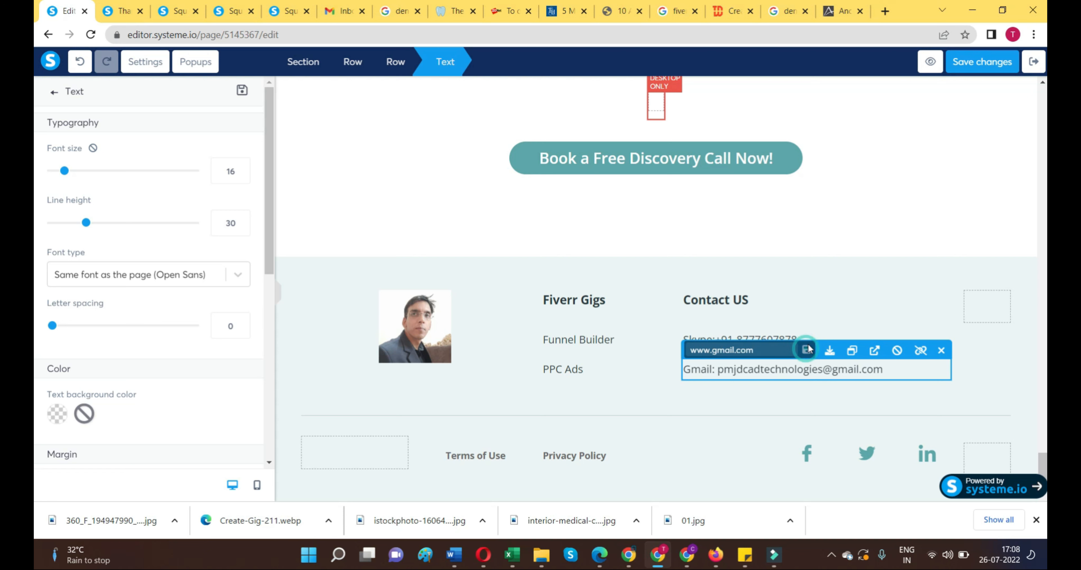
pyautogui.click(822, 320)
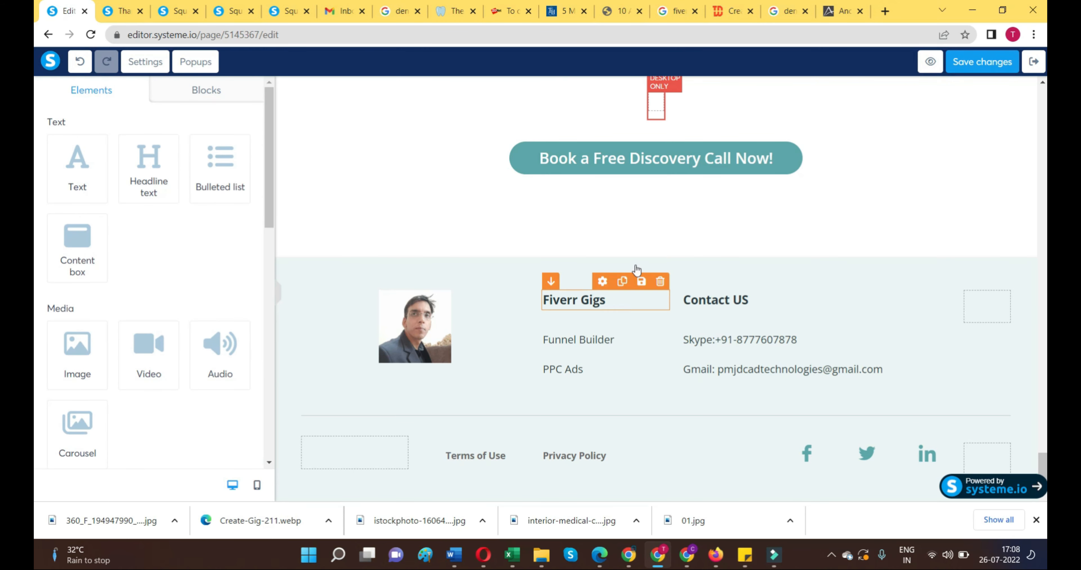
pyautogui.scroll(15, 636, 269)
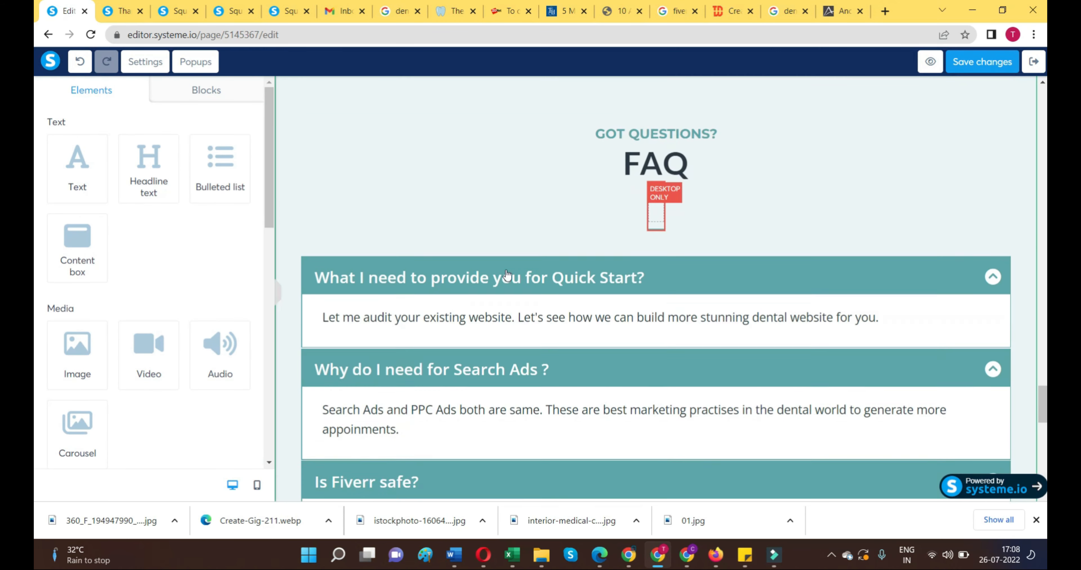
pyautogui.scroll(5, 507, 276)
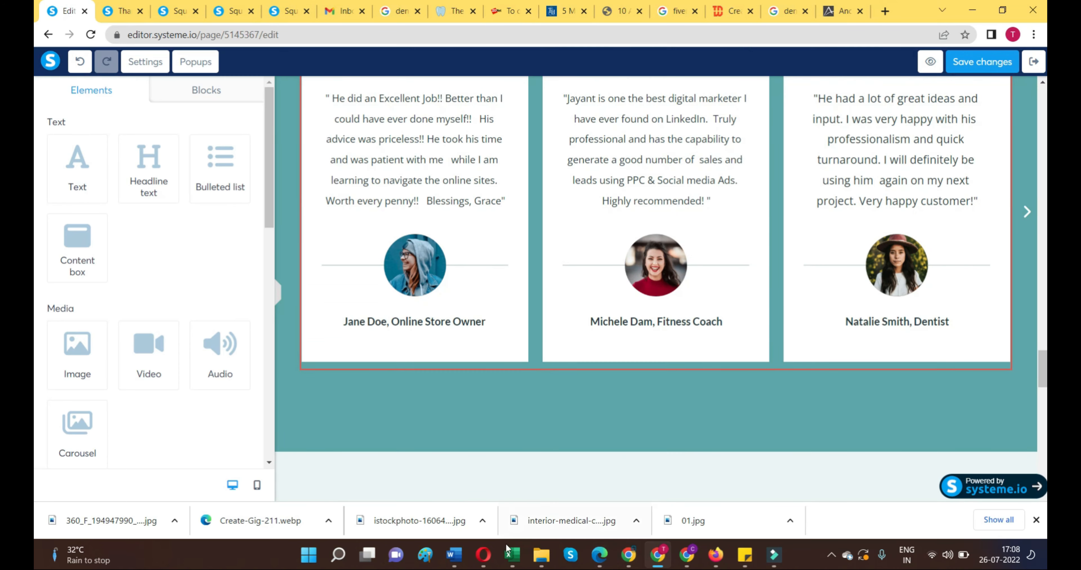
# Step: Switch to the Opera browser and copy the invite link from Fiverr's referral program page
pyautogui.click(484, 555)
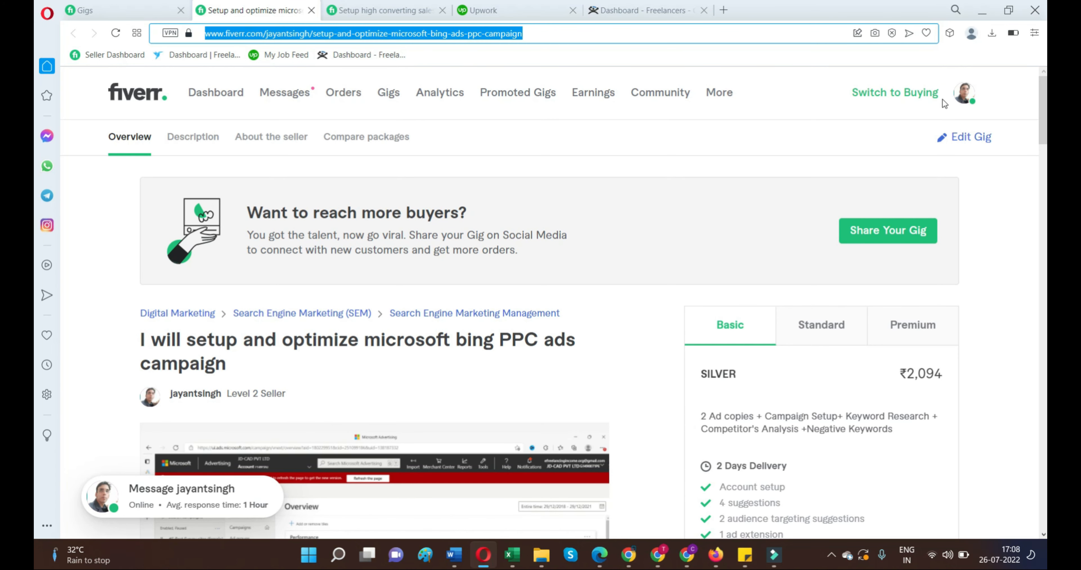
pyautogui.click(964, 93)
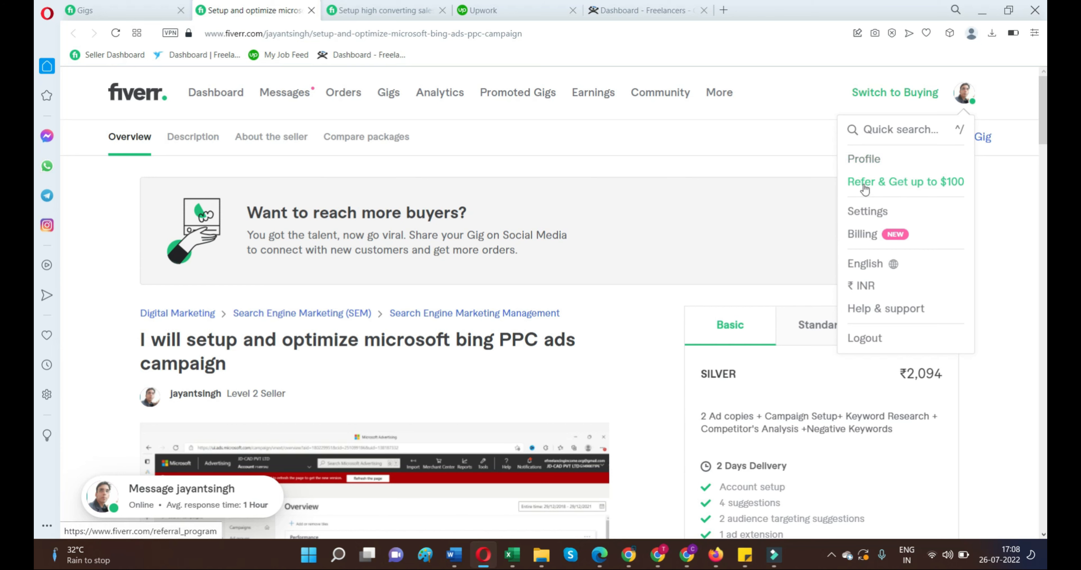
pyautogui.click(864, 184)
pyautogui.scroll(-5, 474, 189)
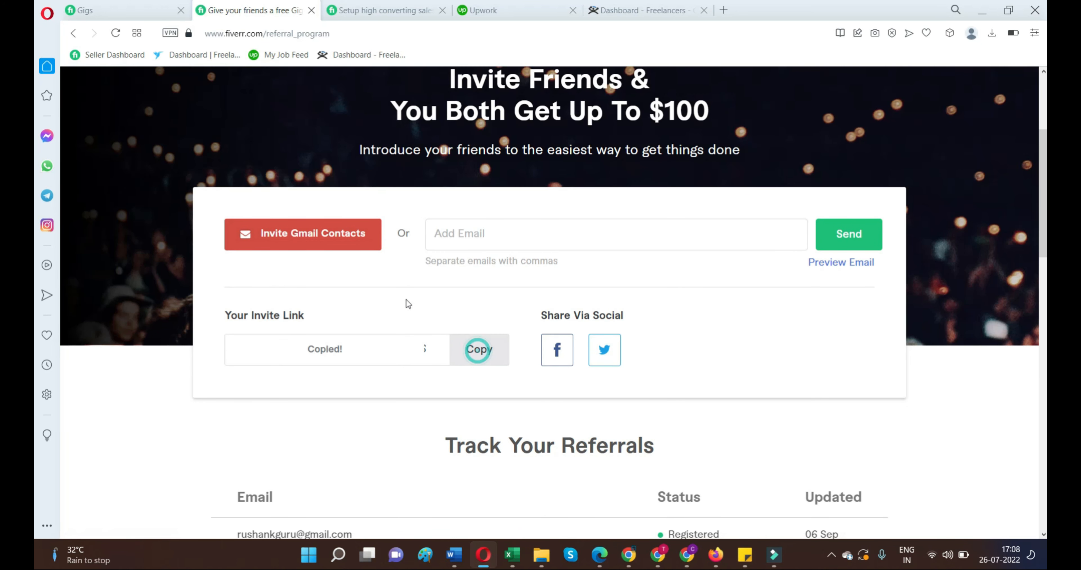
# Step: Back in the Chrome page editor, make the brown "Hire Expert Now !" button open the copied Fiverr invite URL and deselect it
pyautogui.click(627, 558)
pyautogui.scroll(10, 638, 335)
pyautogui.scroll(-4, 642, 378)
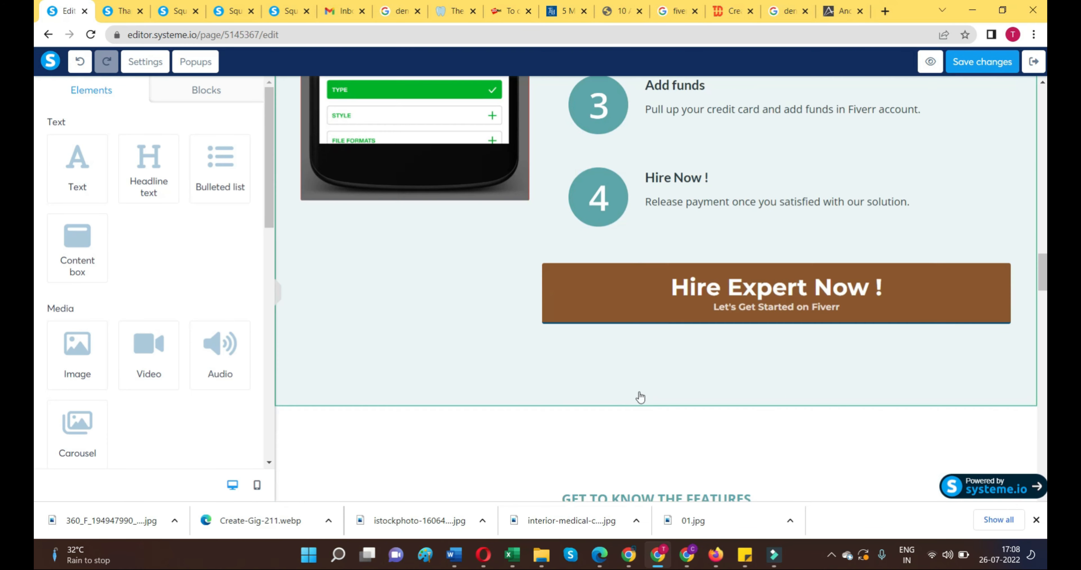
pyautogui.click(621, 281)
pyautogui.click(123, 142)
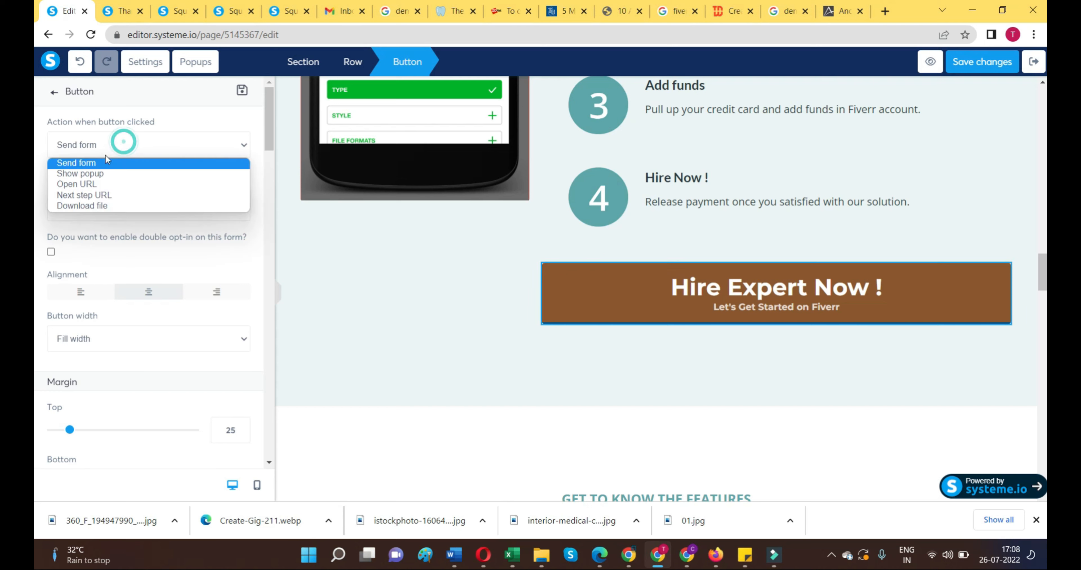
pyautogui.click(92, 185)
pyautogui.rightClick(96, 198)
pyautogui.click(142, 309)
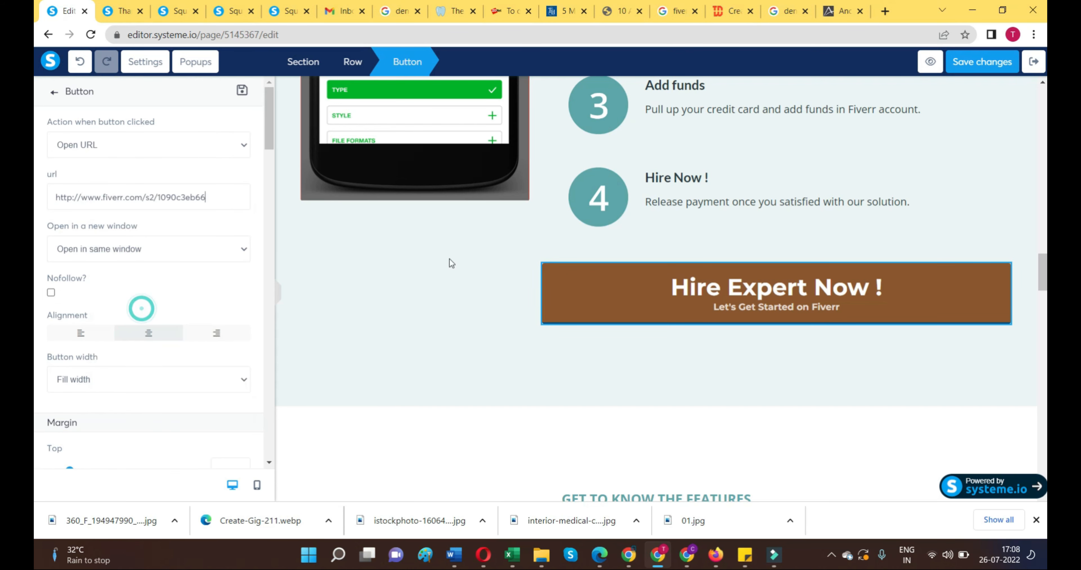
pyautogui.click(434, 294)
# Step: Review the landing page's buttons and sections from the hero area down to the footer
pyautogui.scroll(10, 435, 298)
pyautogui.scroll(15, 437, 303)
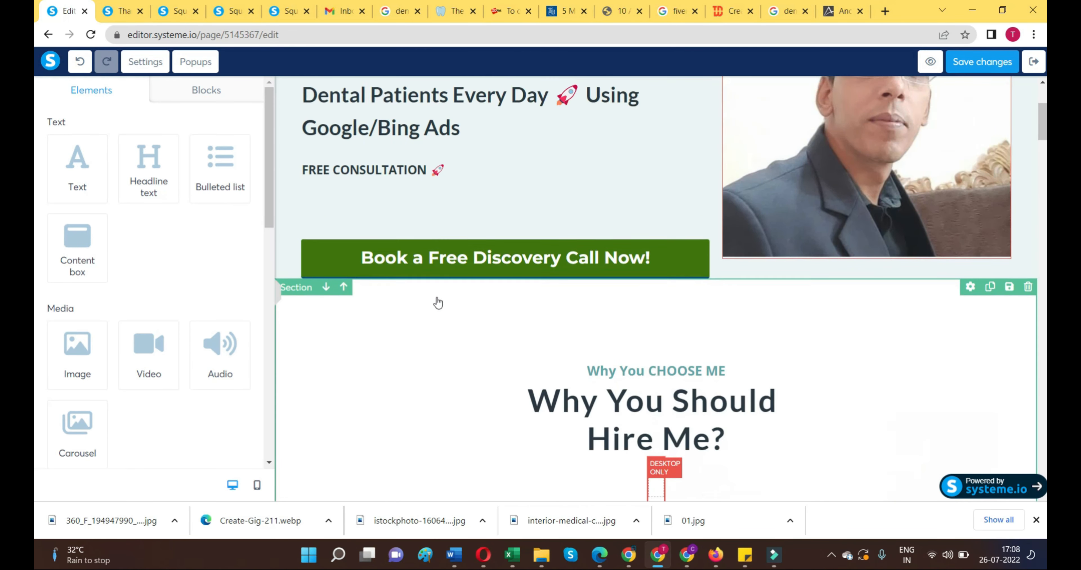
pyautogui.scroll(3, 438, 302)
pyautogui.scroll(-18, 438, 302)
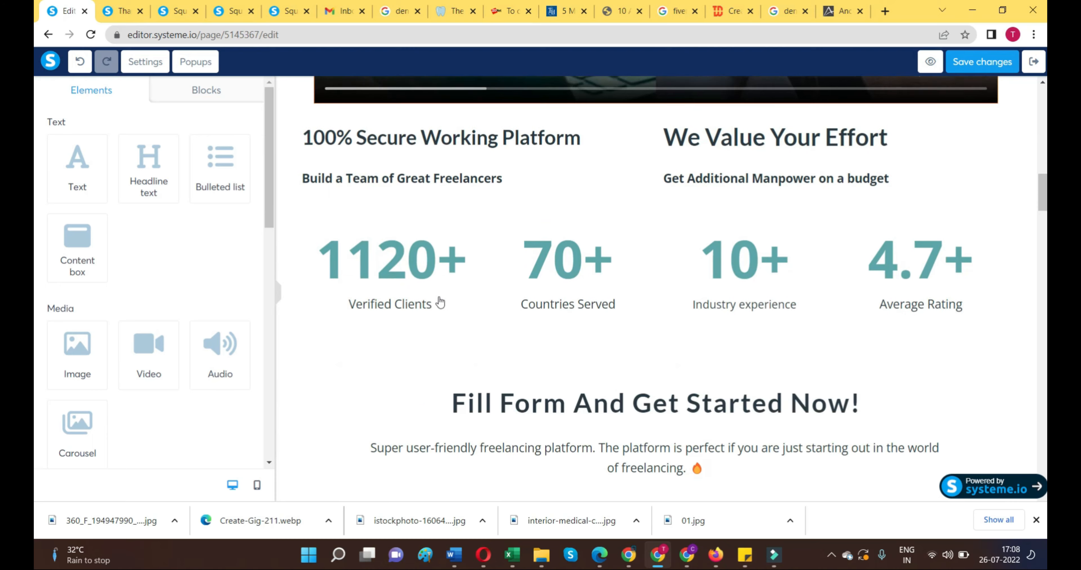
pyautogui.scroll(-15, 440, 303)
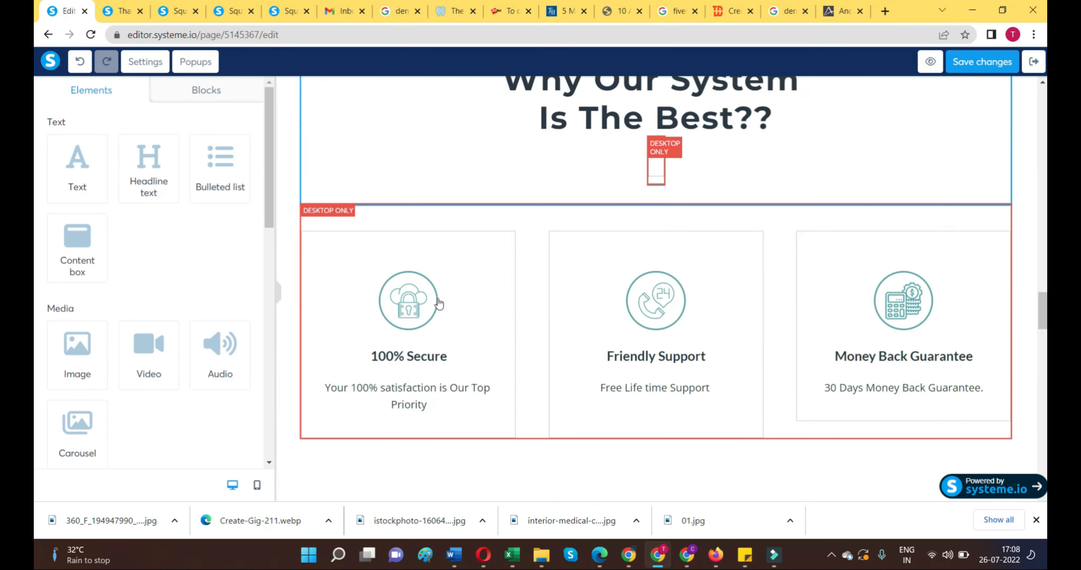
pyautogui.scroll(-15, 439, 303)
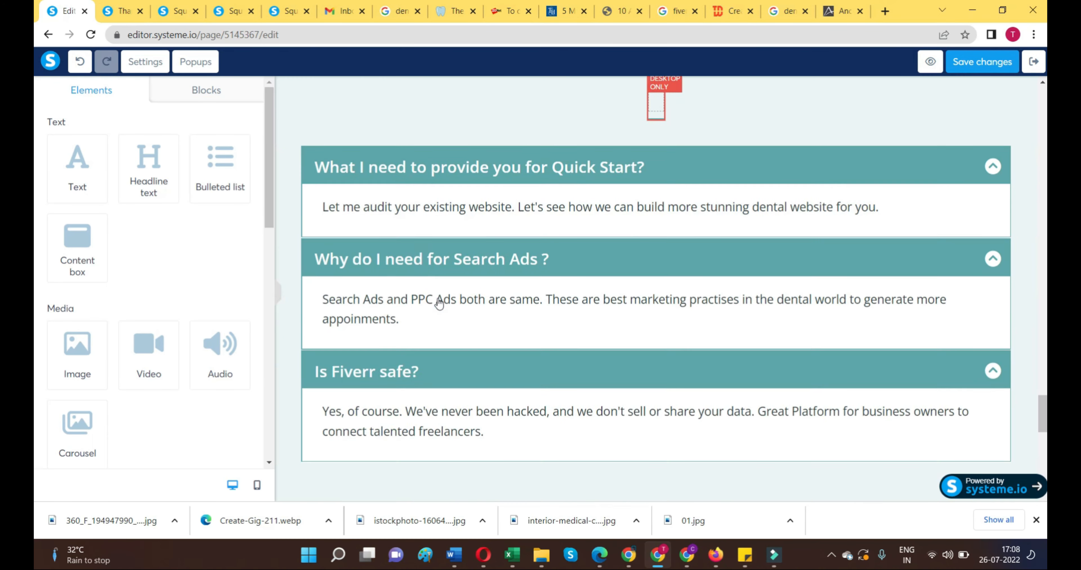
pyautogui.scroll(-5, 438, 303)
pyautogui.scroll(-5, 439, 303)
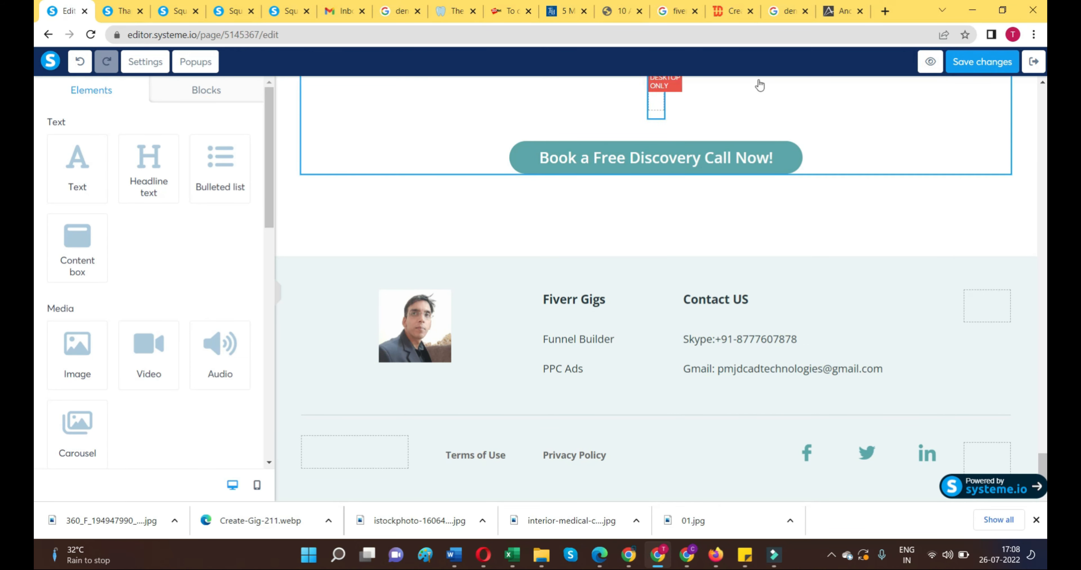
# Step: Exit the page editor and open the funnel's live page at thailandtours2022.systeme.io/calendly
pyautogui.click(1040, 64)
pyautogui.click(212, 290)
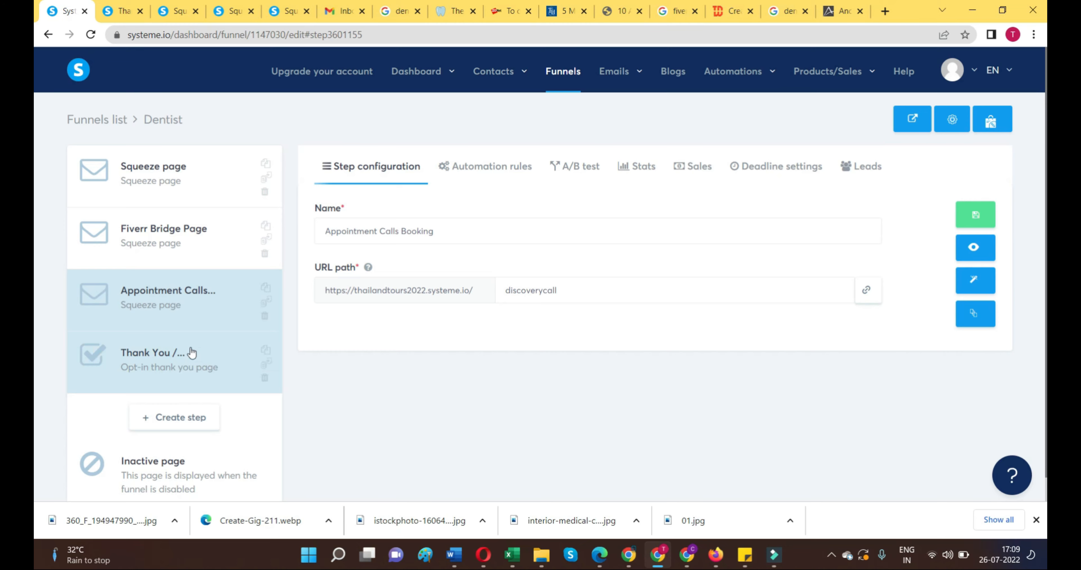
pyautogui.click(186, 354)
pyautogui.click(974, 248)
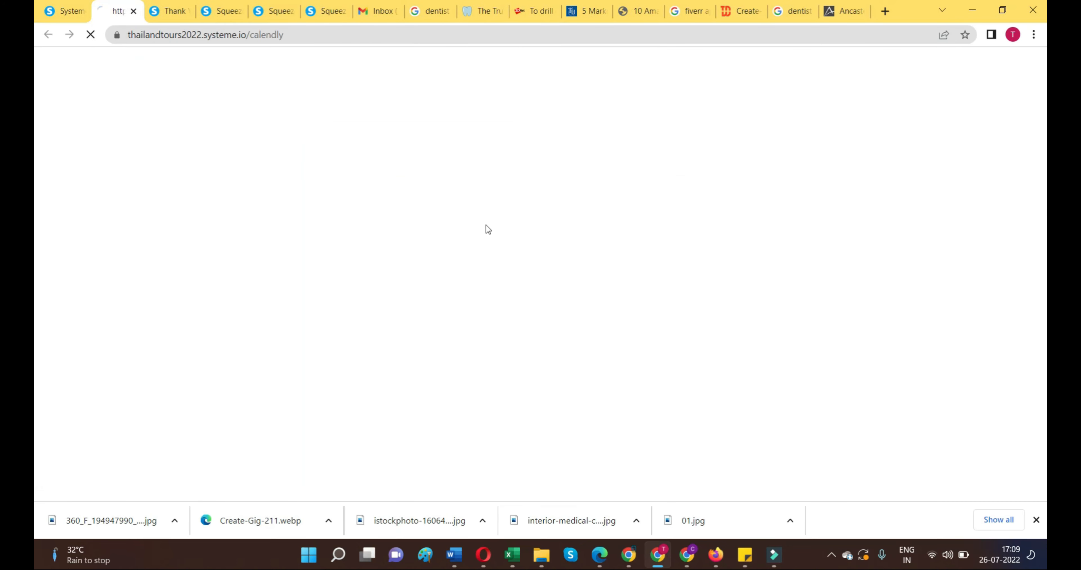